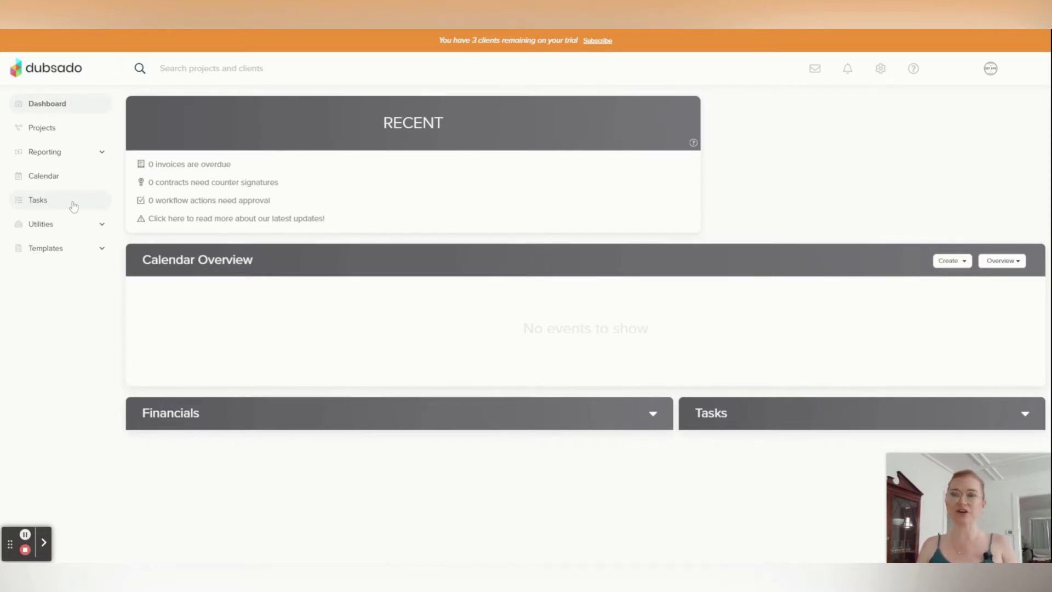
Open Tasks, check the My Tasks and All Tasks lists, then switch to the empty Boards view
click(74, 206)
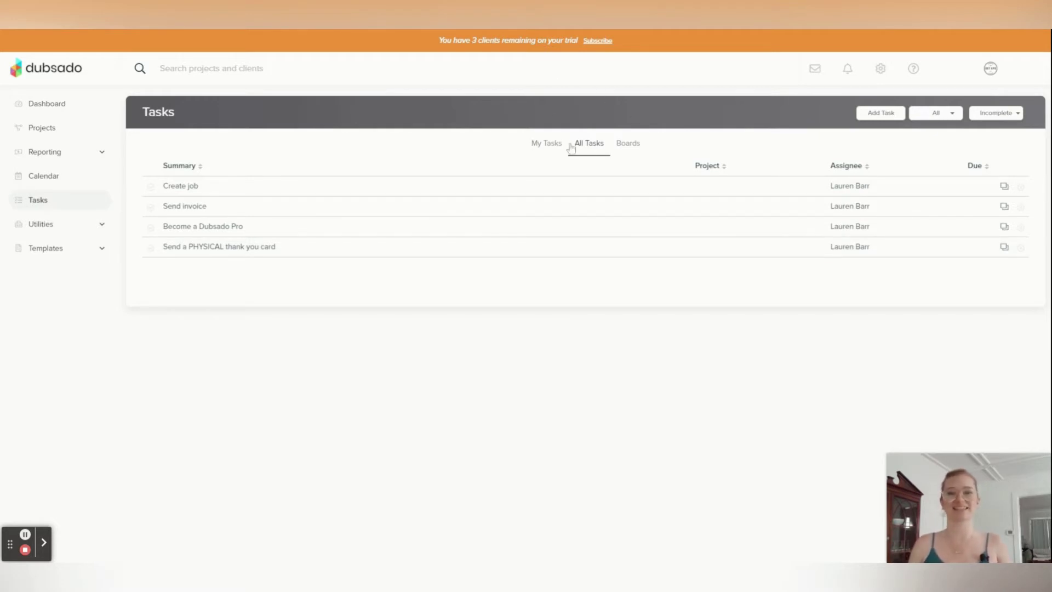
click(545, 145)
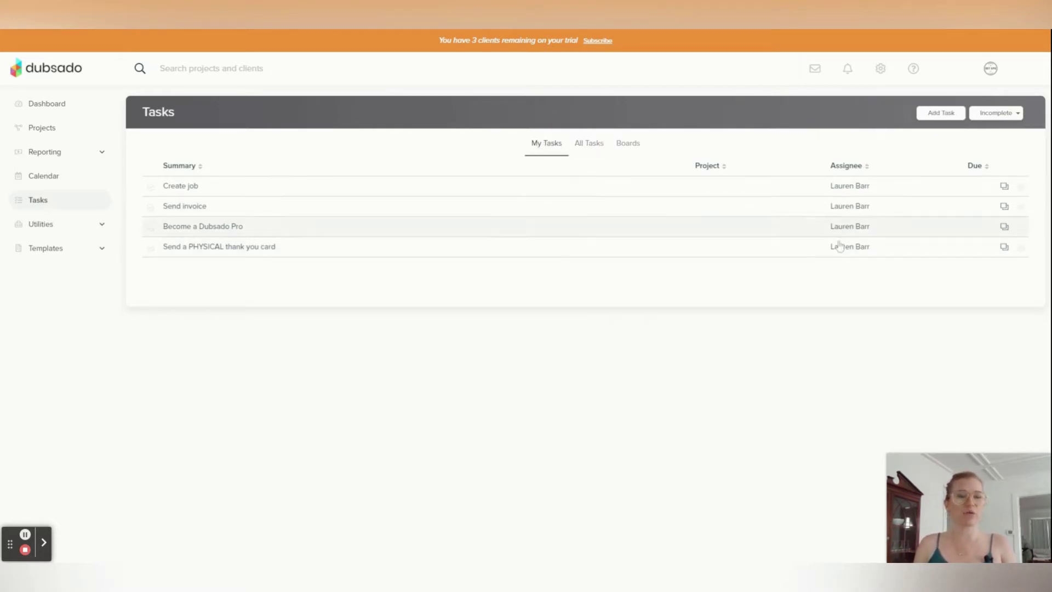
click(582, 152)
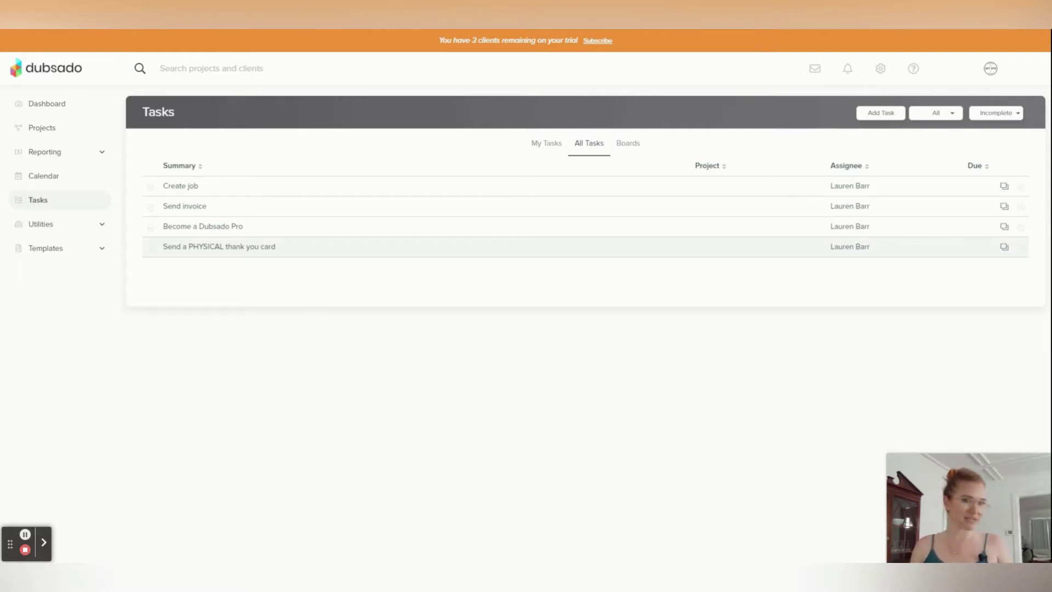
click(634, 147)
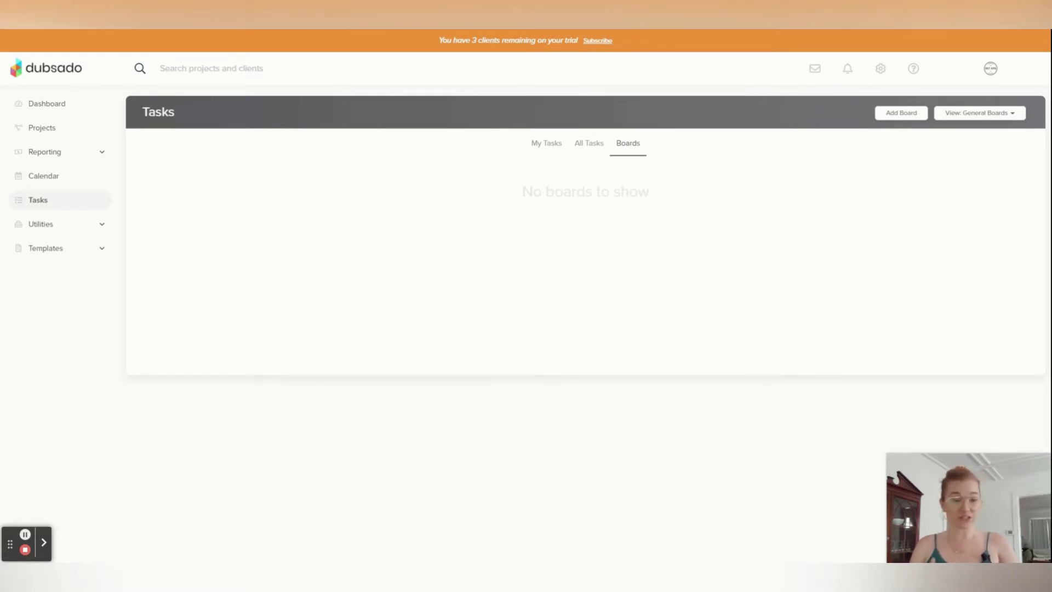
Mark Create job and Send invoice complete from the Dashboard's Tasks panel, then return to the task list
click(547, 143)
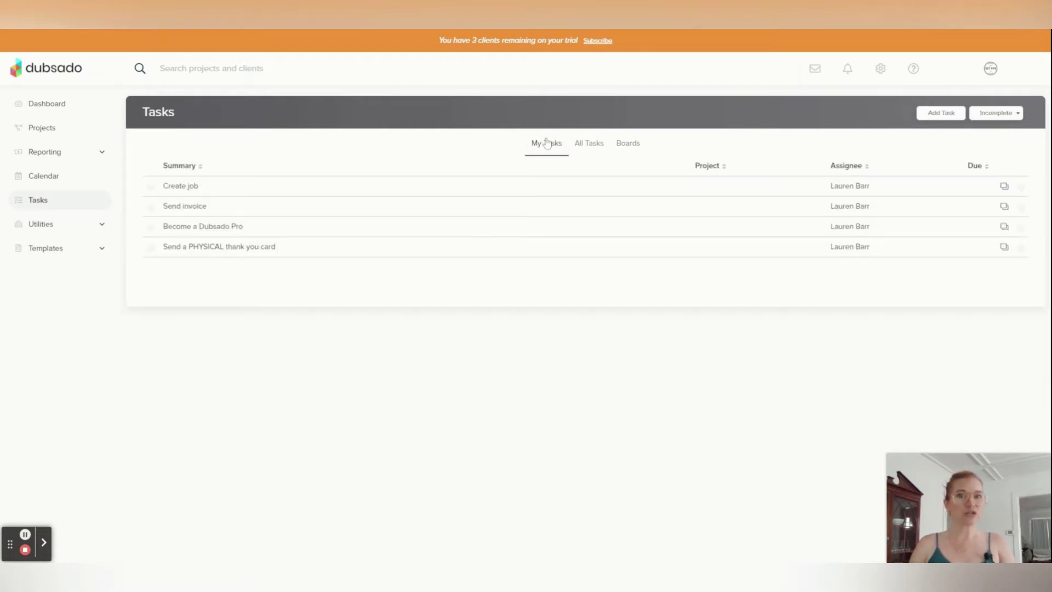
click(57, 105)
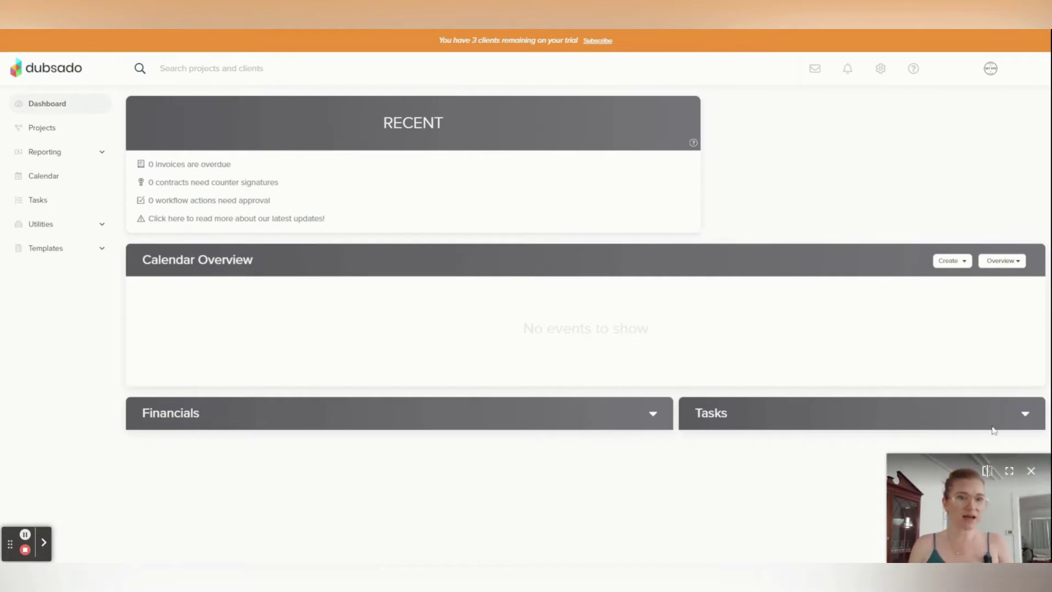
click(1022, 414)
scroll(821, 303, down, 5)
scroll(801, 285, down, 1)
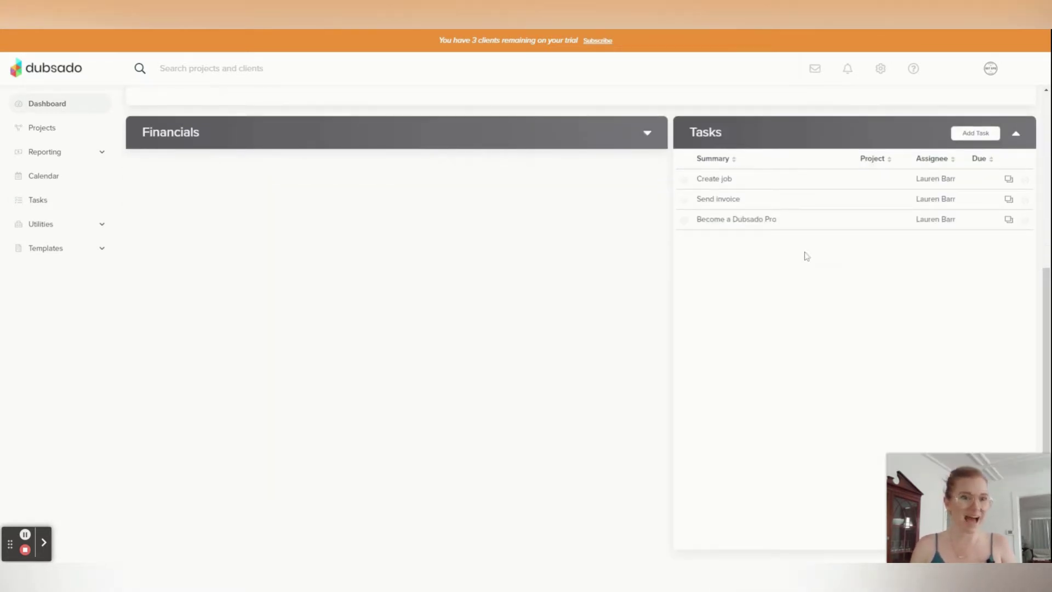
click(684, 180)
click(684, 180)
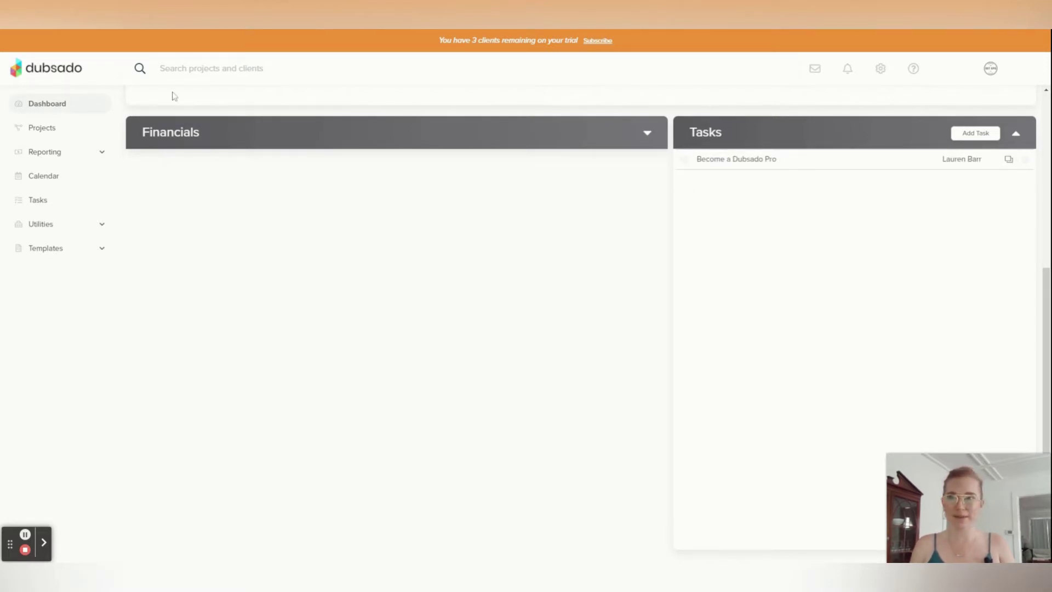
click(68, 199)
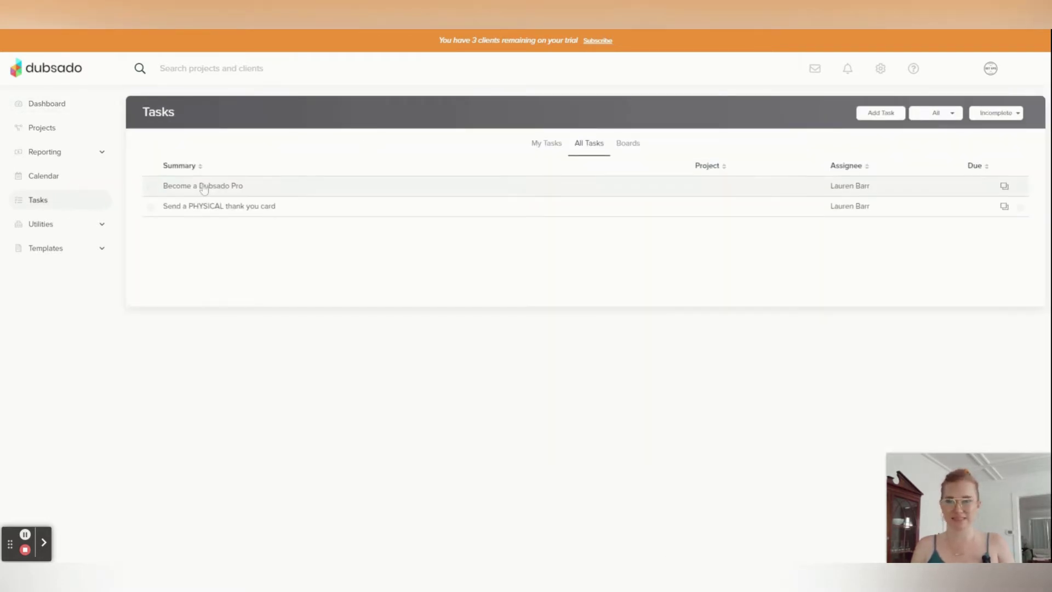
Add a new task board named WEBSITE BUILD from the Boards view
click(632, 145)
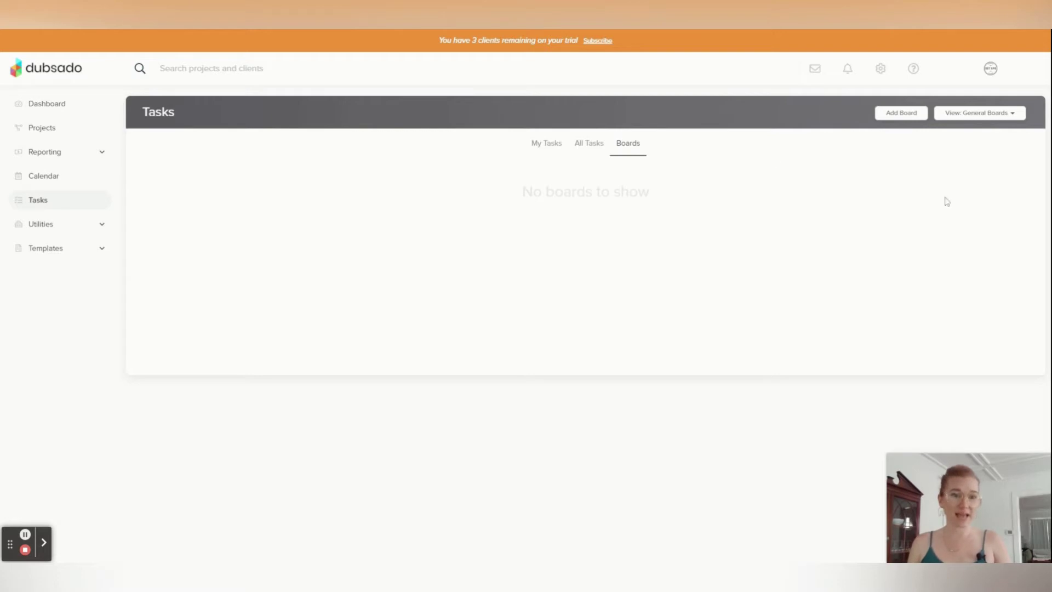
click(901, 113)
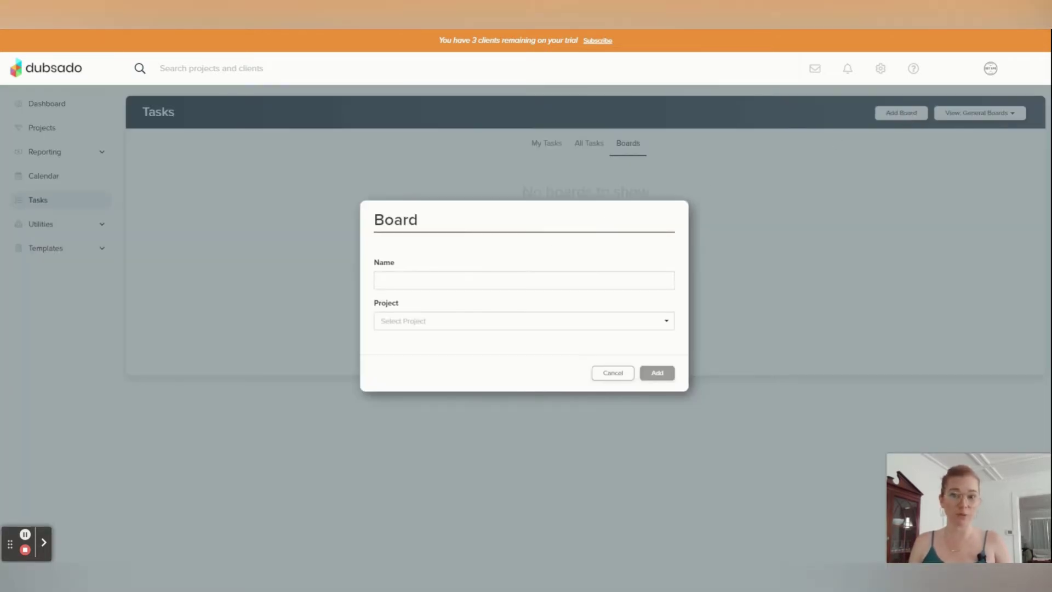
click(524, 280)
text(WEBSITE)
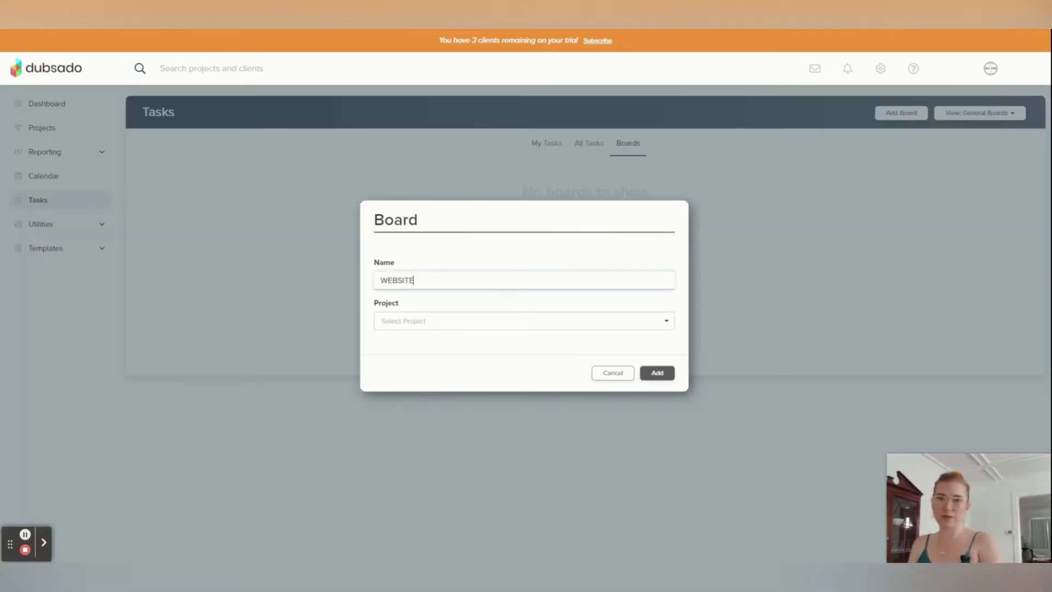
text( BUILD)
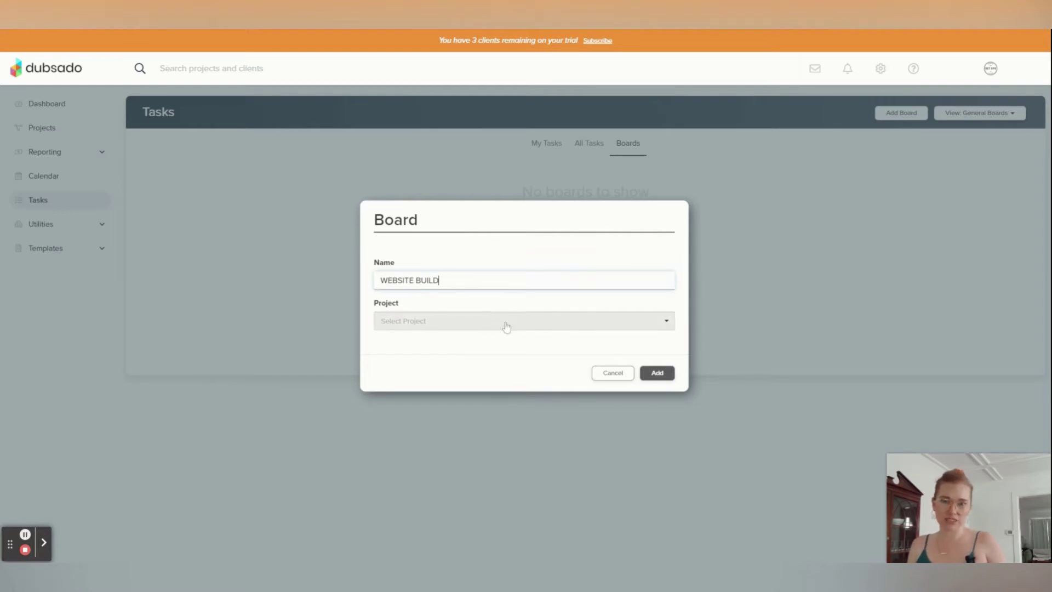
click(663, 378)
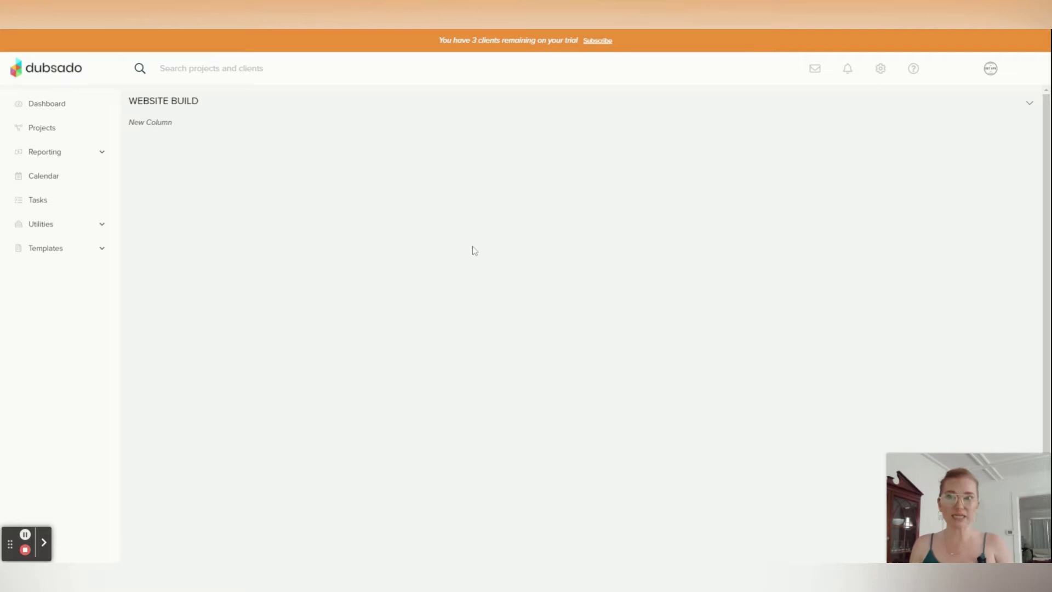
Add the TO DO, IN PROGRESS and NEEDS APPROVAL columns to the board
click(157, 124)
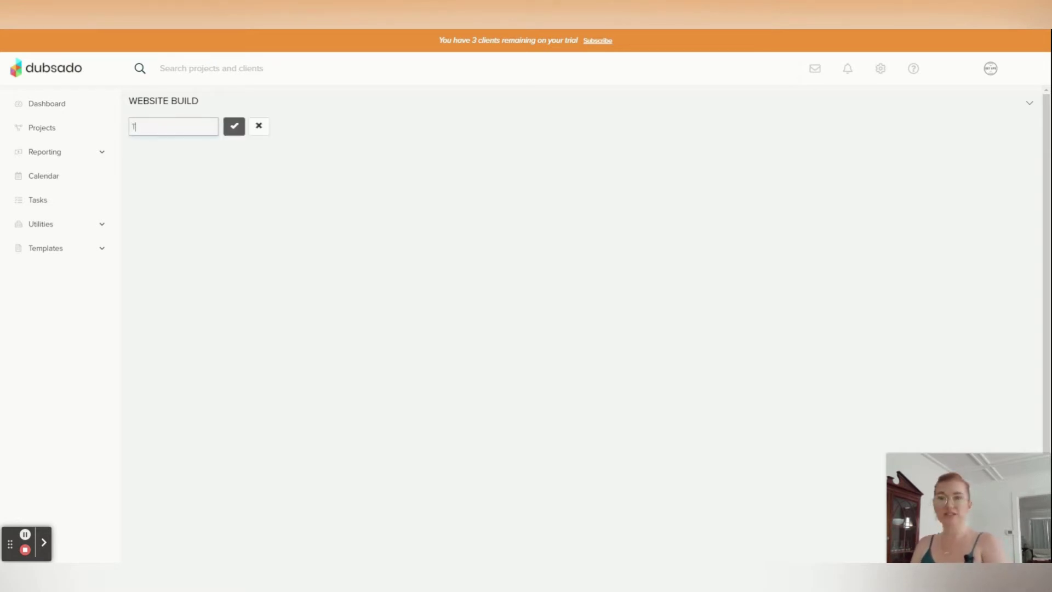
text(TO DO)
key(Return)
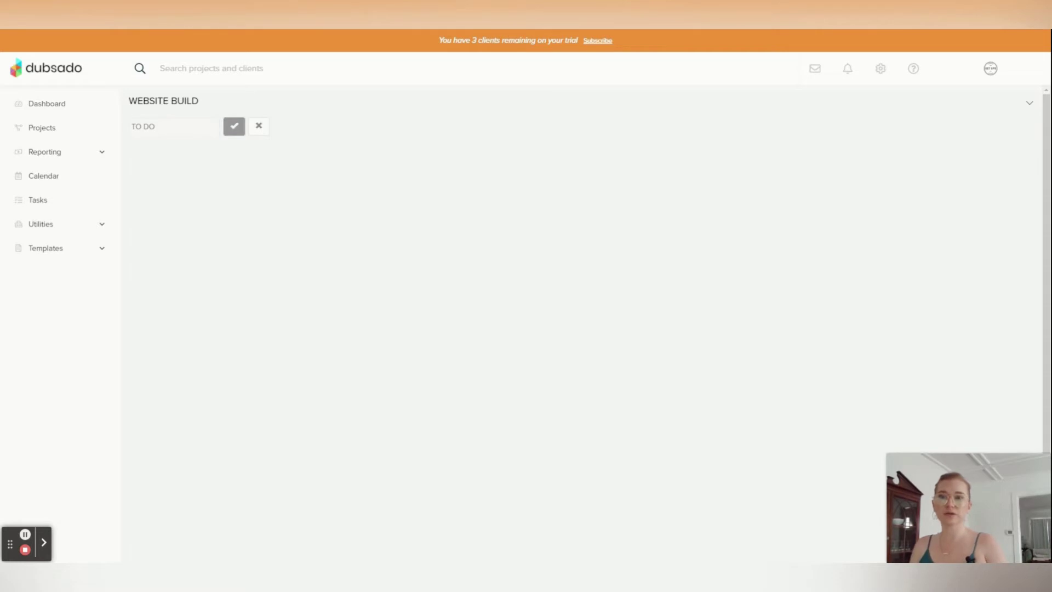
click(323, 124)
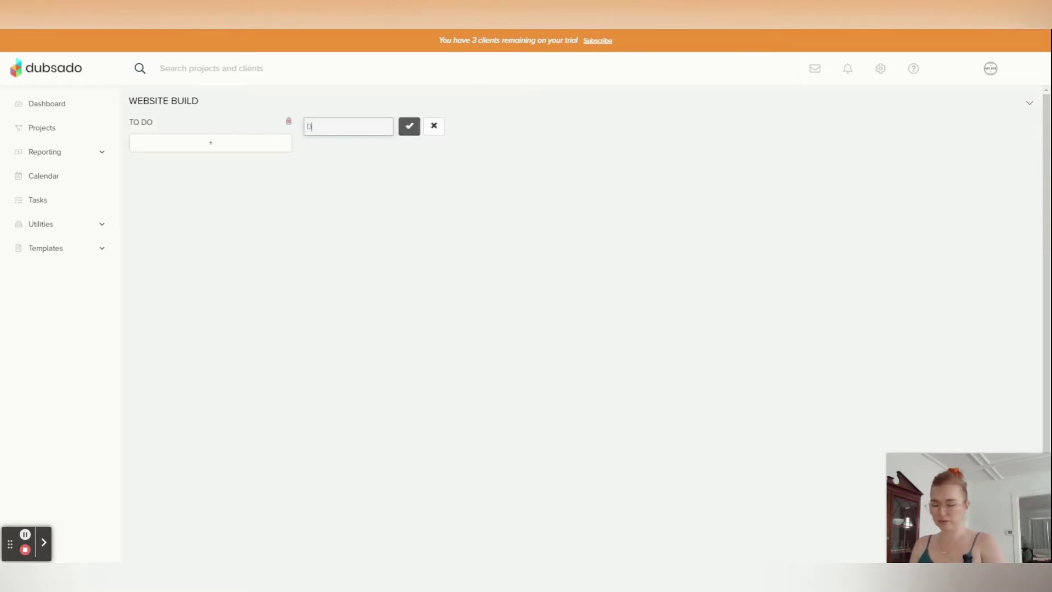
text(IN PROGRESS)
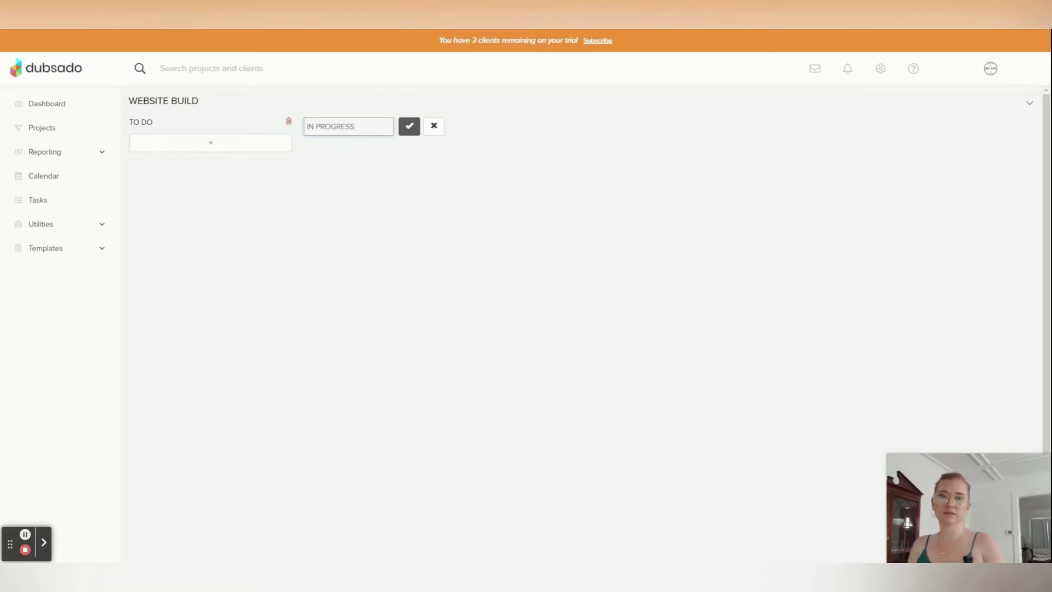
key(Return)
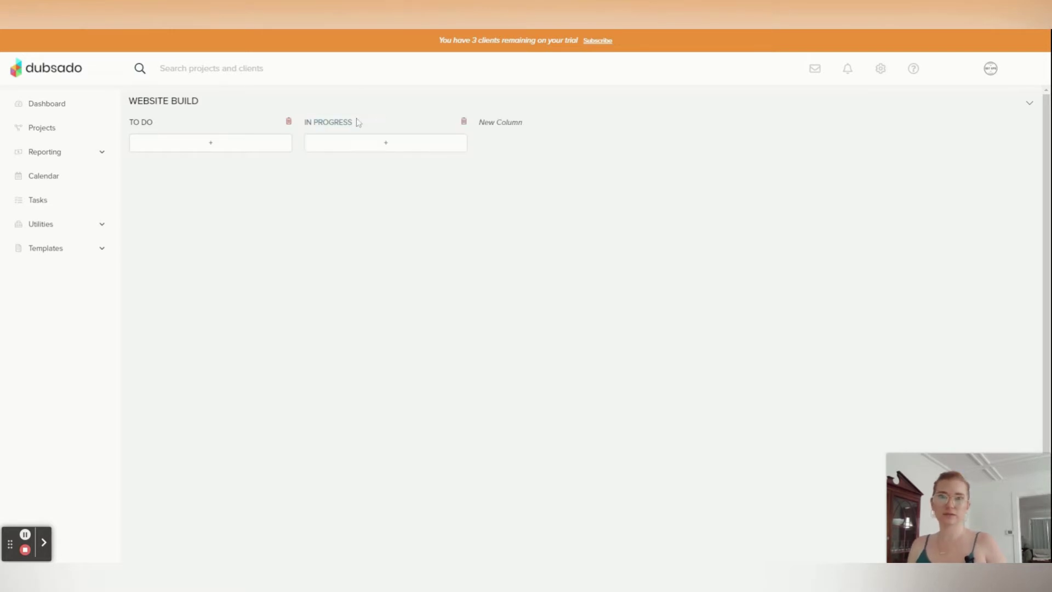
click(509, 123)
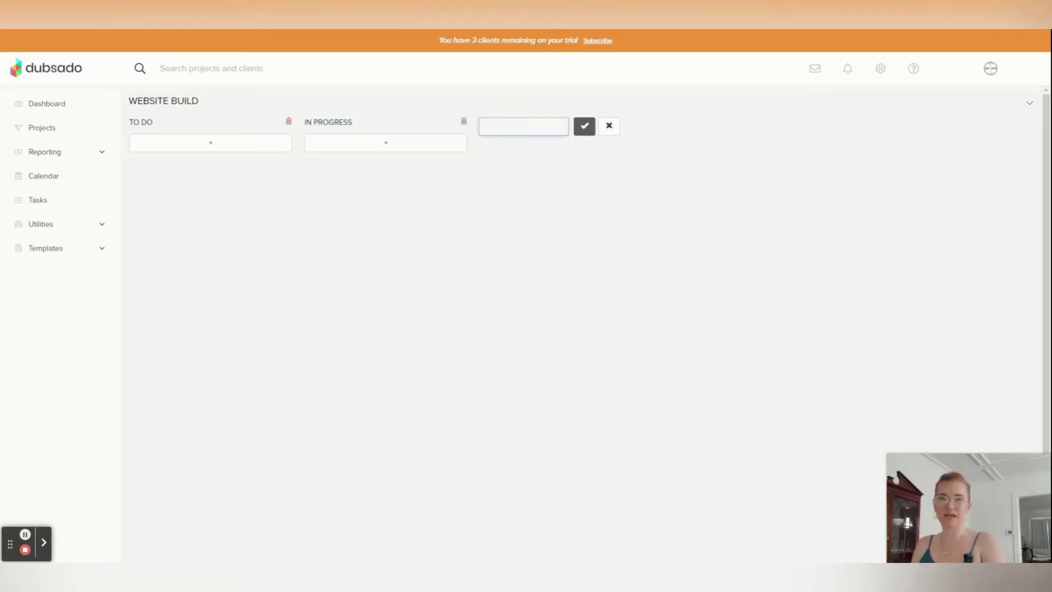
text(NEEDS APPROVAL)
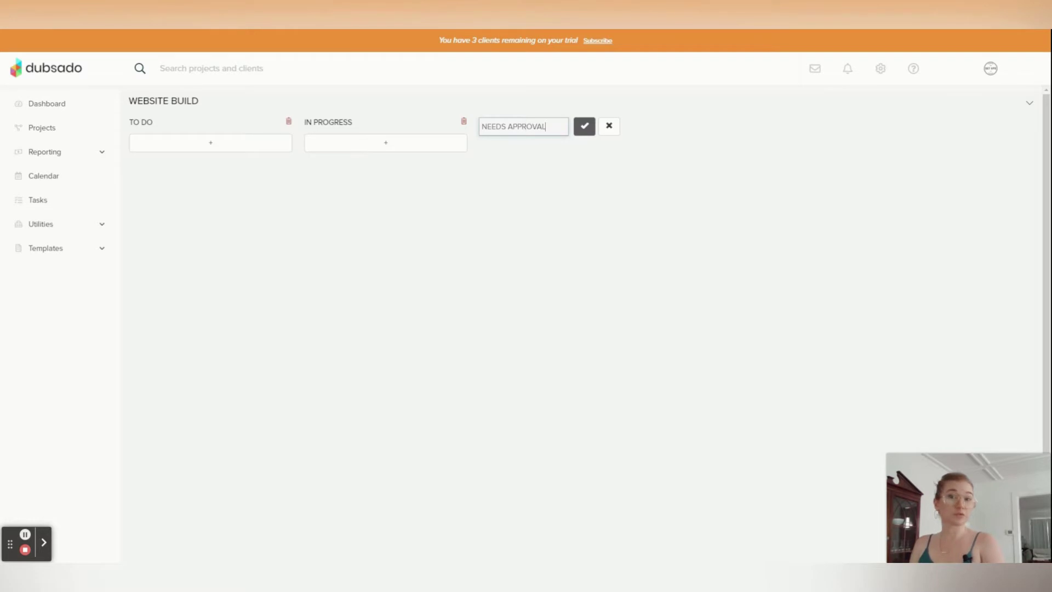
key(Return)
Add the APPROVED and DONE columns after NEEDS APPROVAL
click(686, 120)
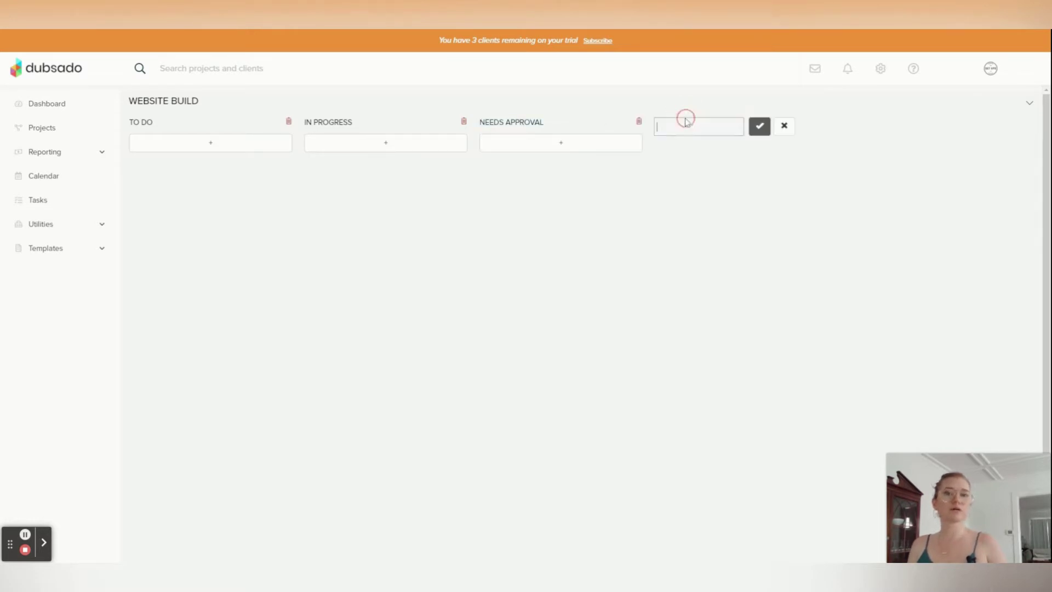
text(APPROVED)
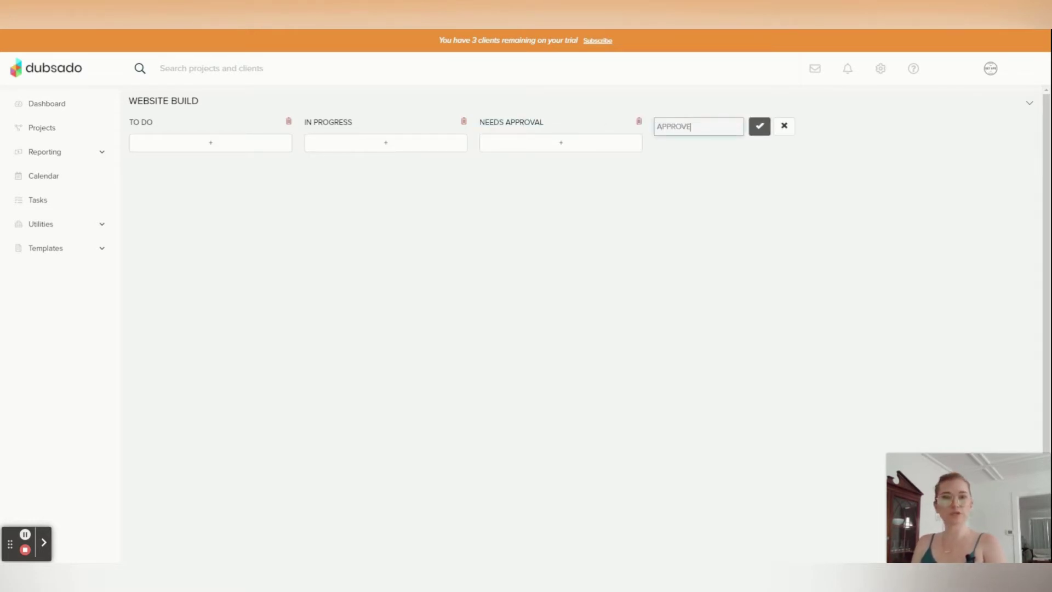
key(Return)
click(867, 121)
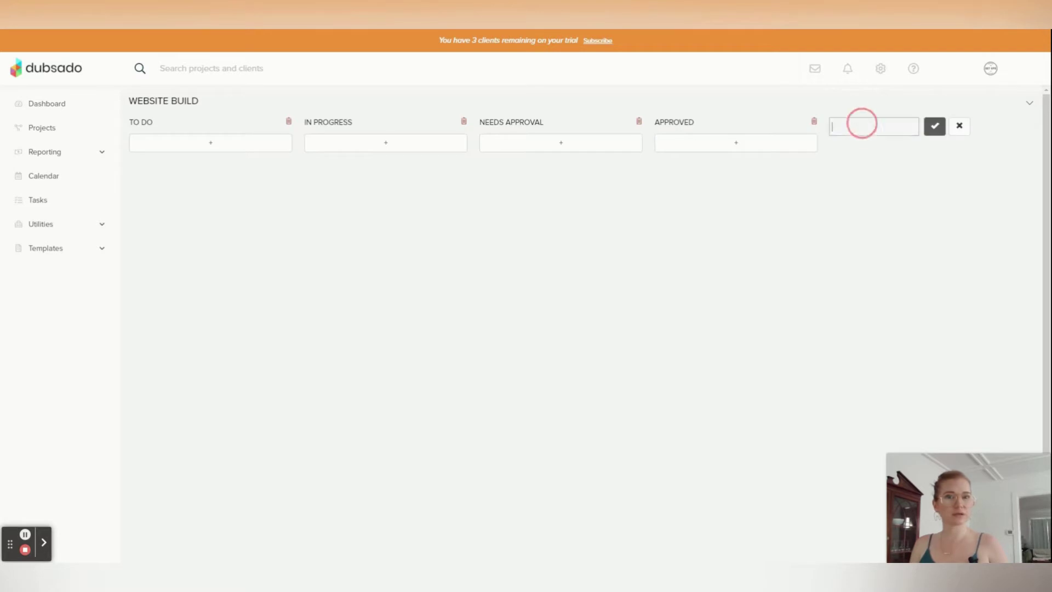
text(DONE)
key(Return)
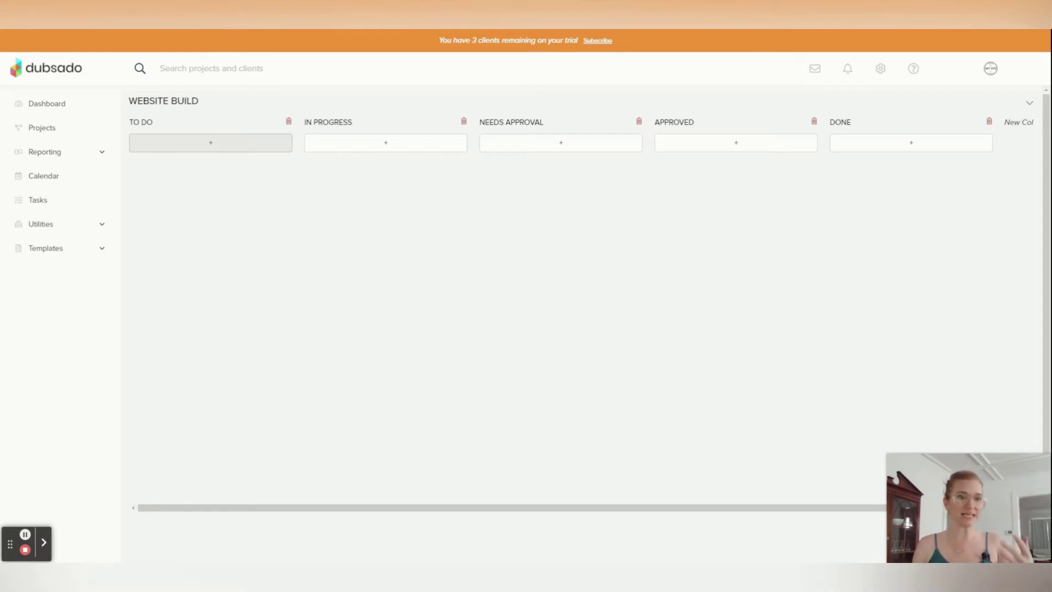
Add 'Create the mood board' and 'Create the wireframe' cards to TO DO, correcting the wireframe text
click(225, 143)
text(Create the)
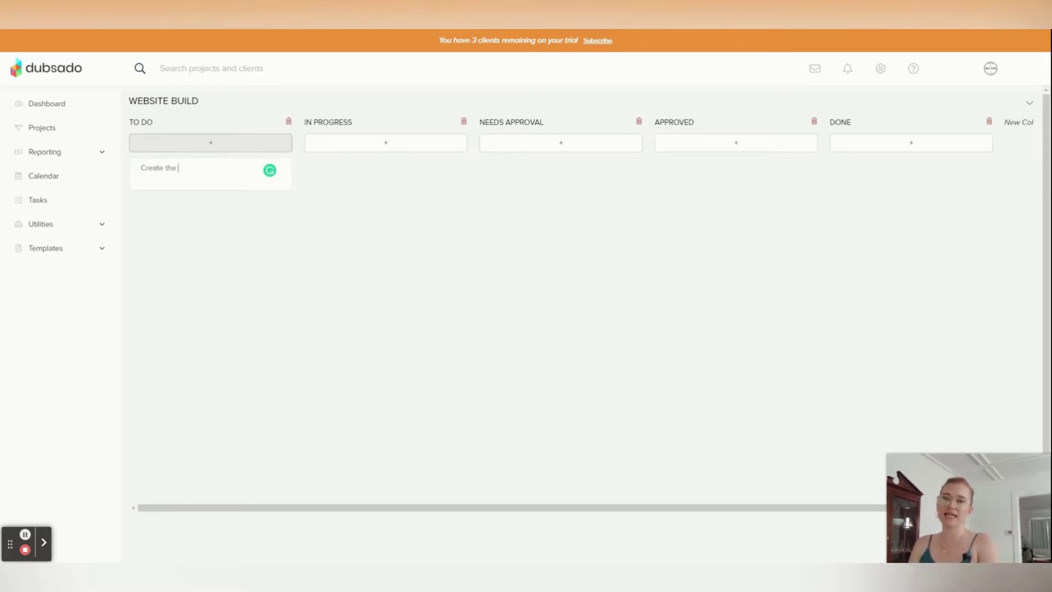
text( m)
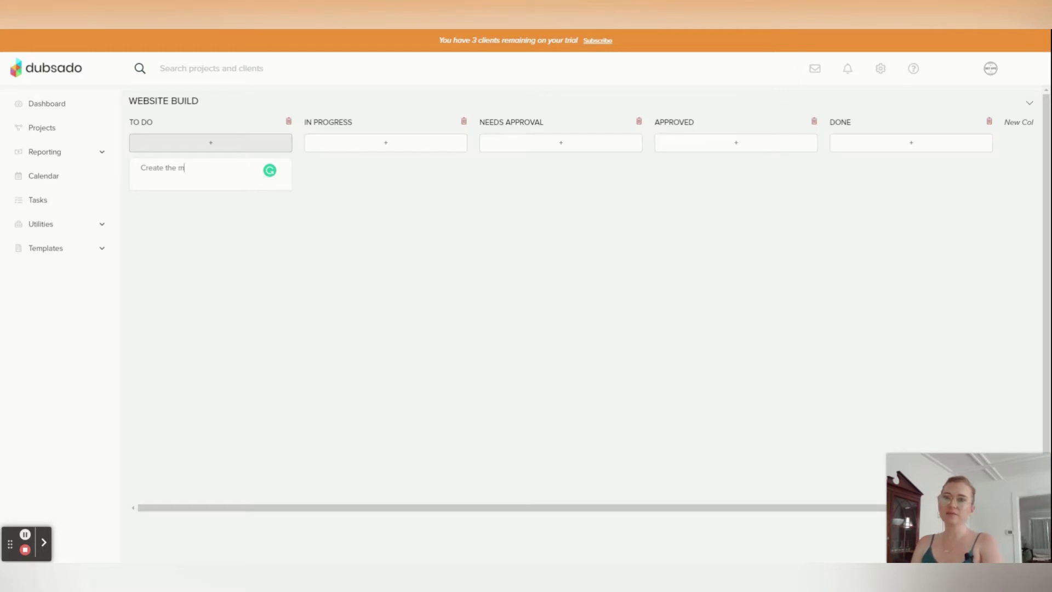
text(ood board)
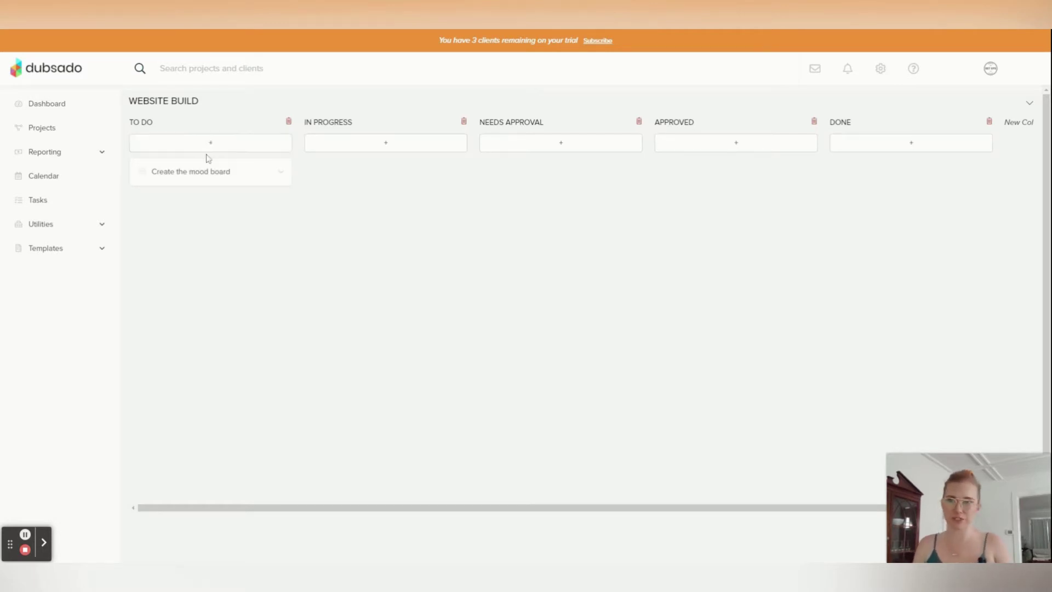
click(207, 144)
text(Create)
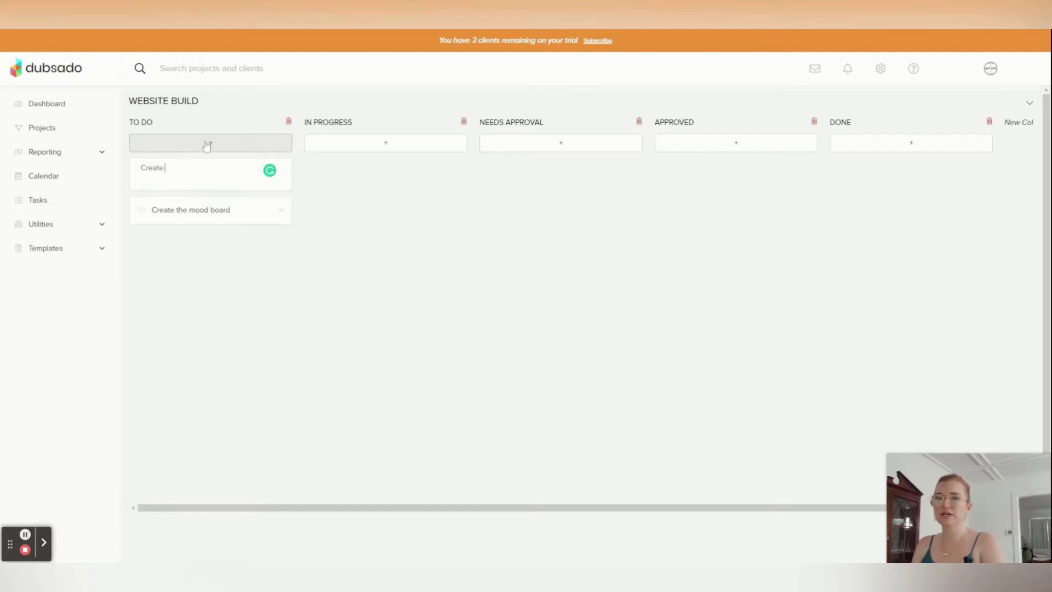
text( the)
key(Return)
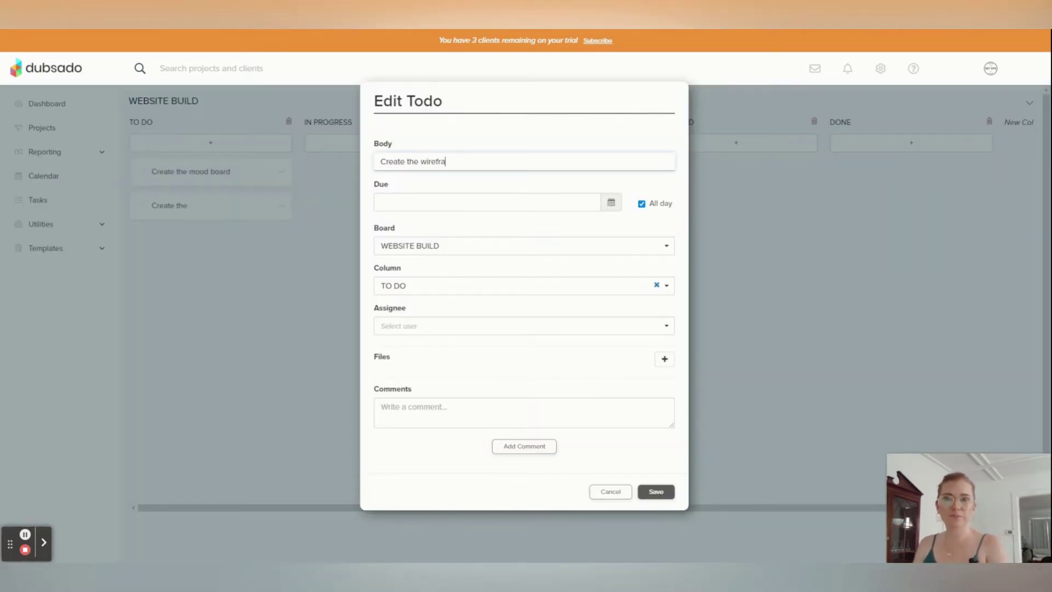
text(wirefram)
key(ctrl+a)
text(cre)
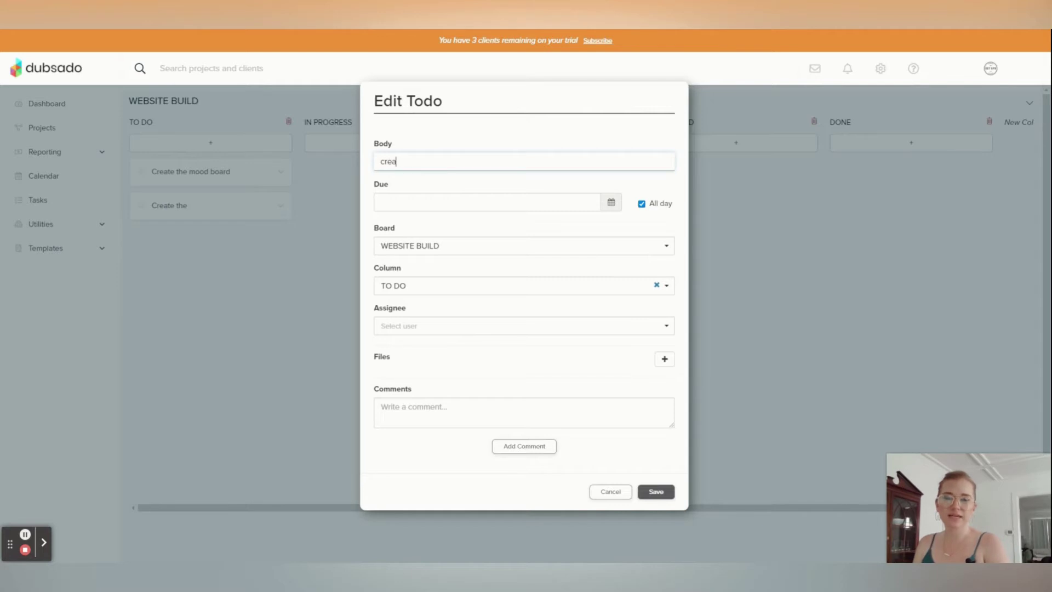
key(BackSpace)
text(Cretate)
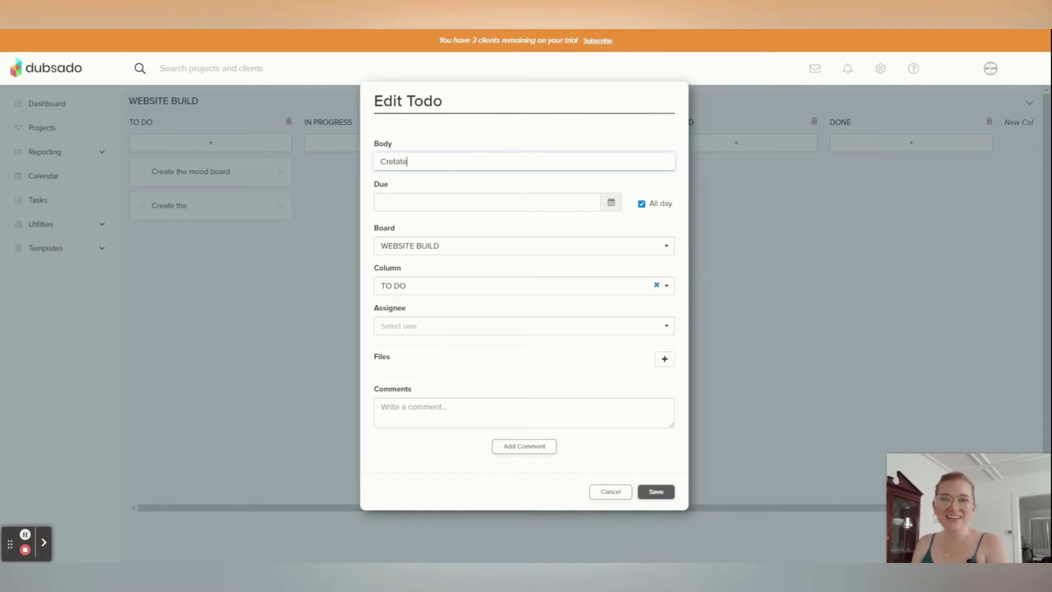
key(BackSpace)
key(BackSpace)
key(BackSpace)
key(BackSpace)
text(ate tje Wo)
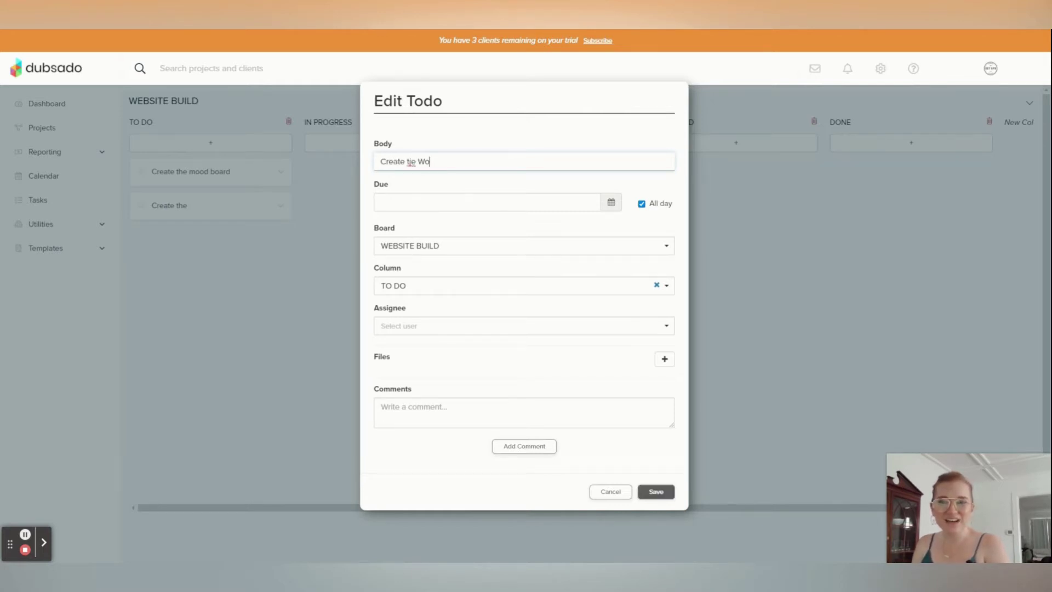
key(BackSpace)
key(BackSpace)
key(BackSpace)
key(BackSpace)
key(BackSpace)
text(hje)
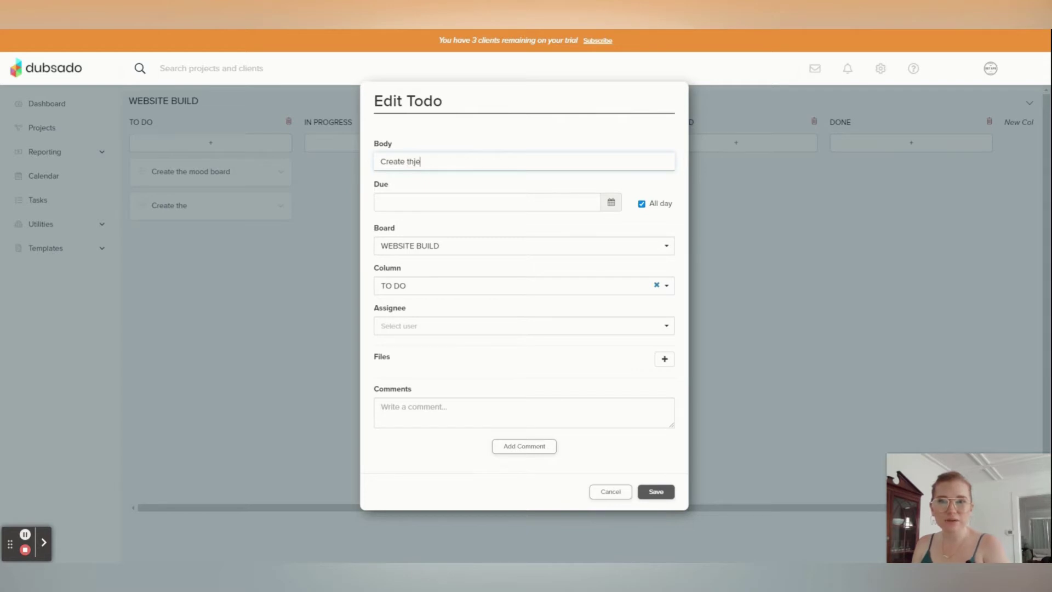
key(BackSpace)
key(BackSpace)
text(e wireframe)
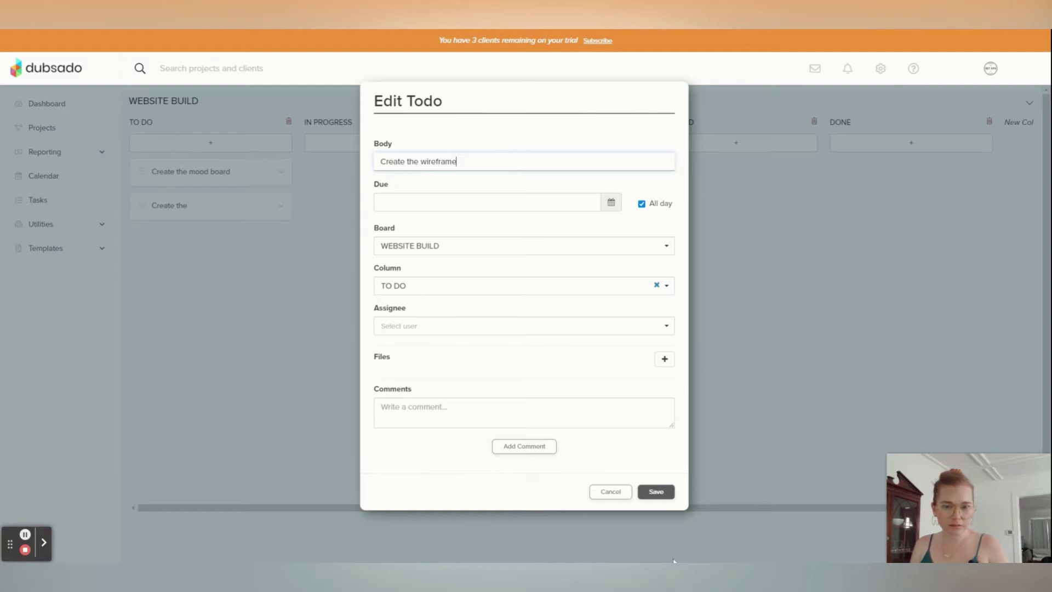
click(660, 492)
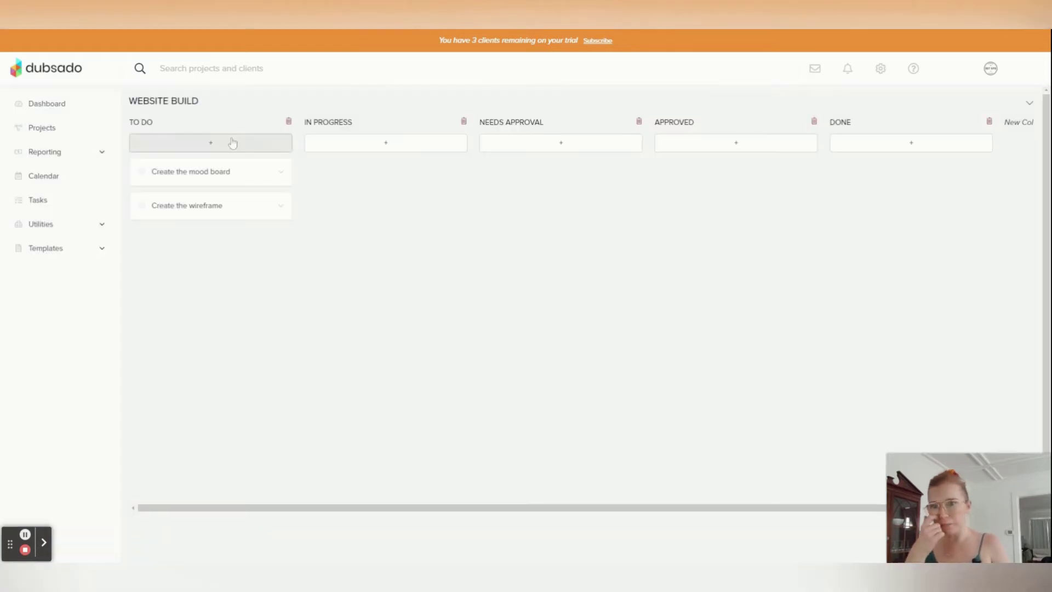
Add BUILD HOME PAGE, BUILD ABOUT ABOUT PAGE and BUILD CONTACT PAGE cards to TO DO
click(215, 141)
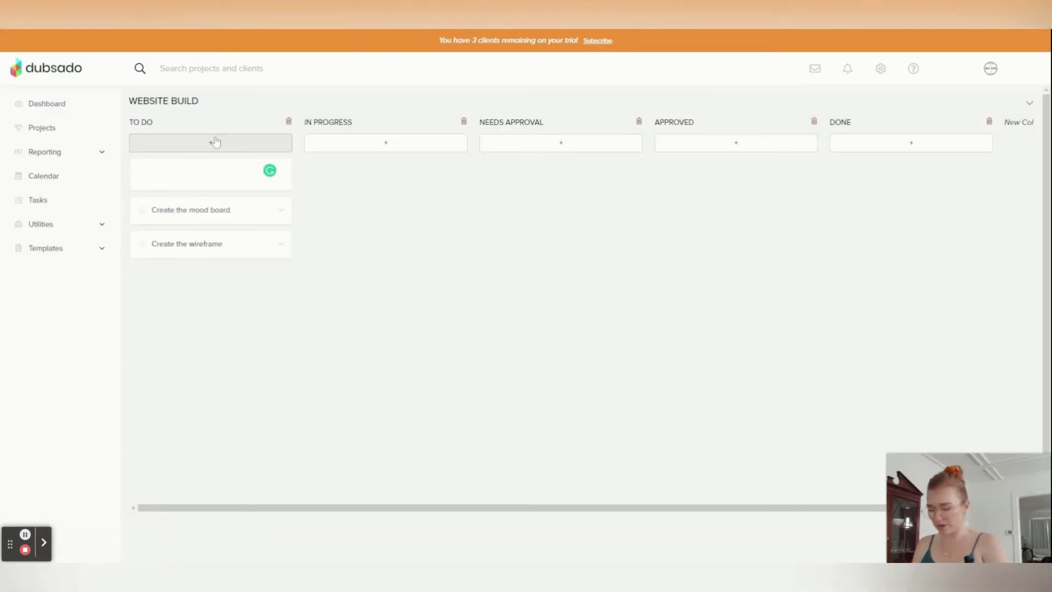
text(BUILD )
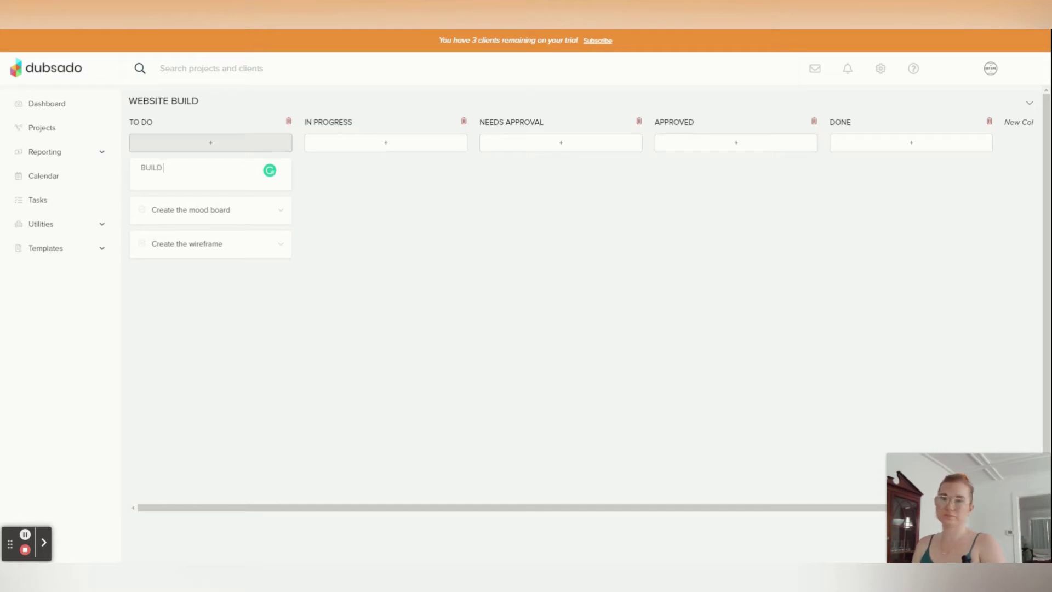
text(HOME PAGE)
key(Return)
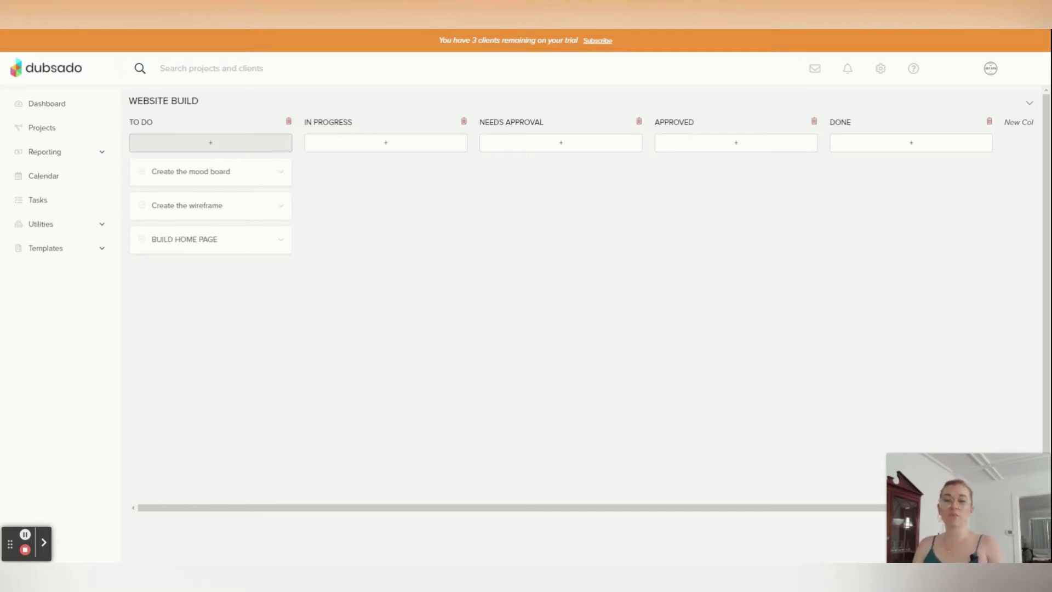
click(214, 143)
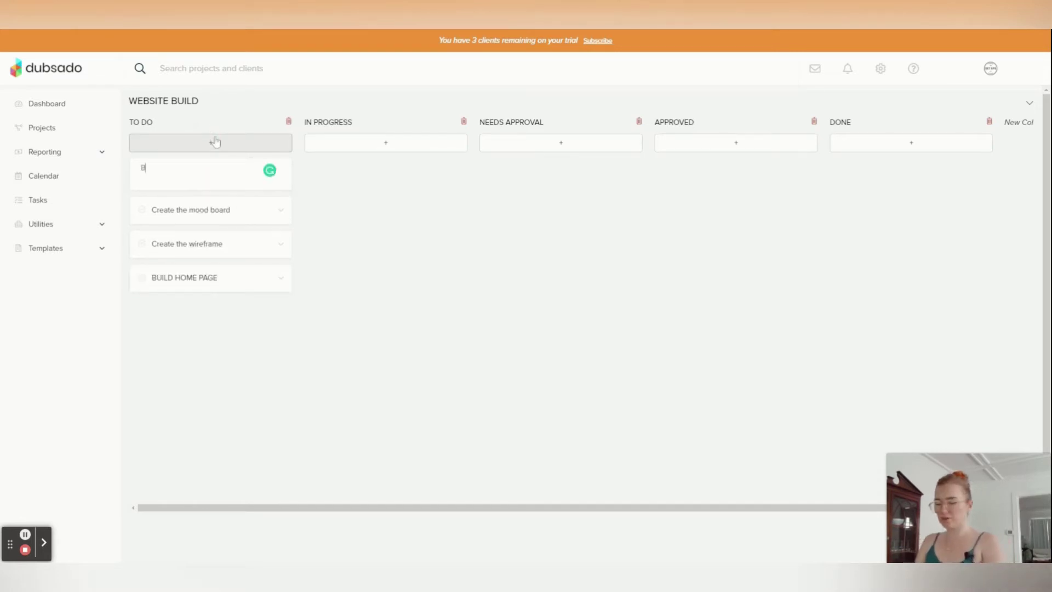
text(BUILD ABOUT ABOU)
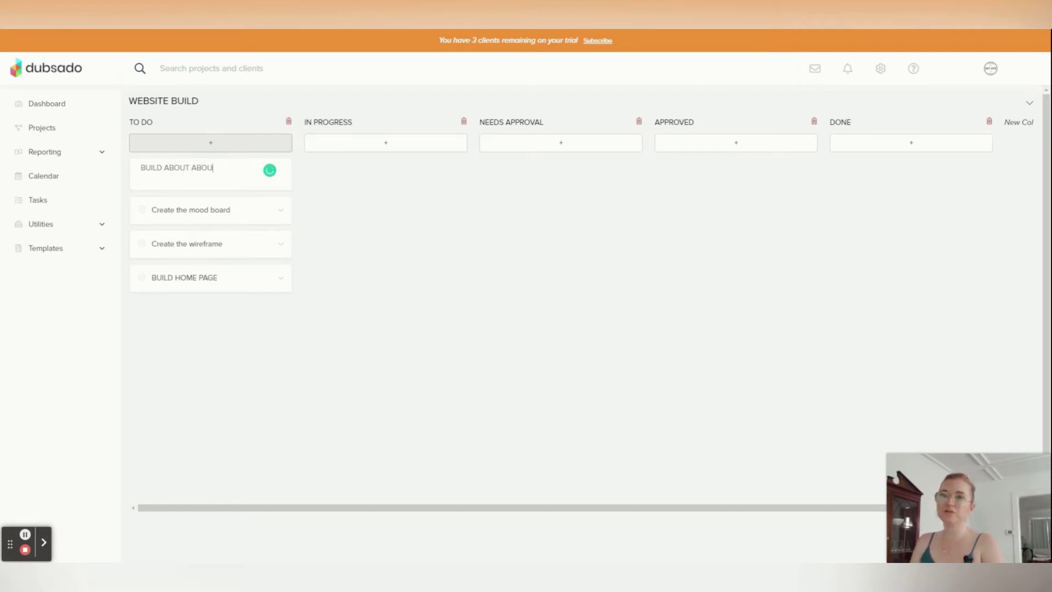
text(T PAGE)
key(Return)
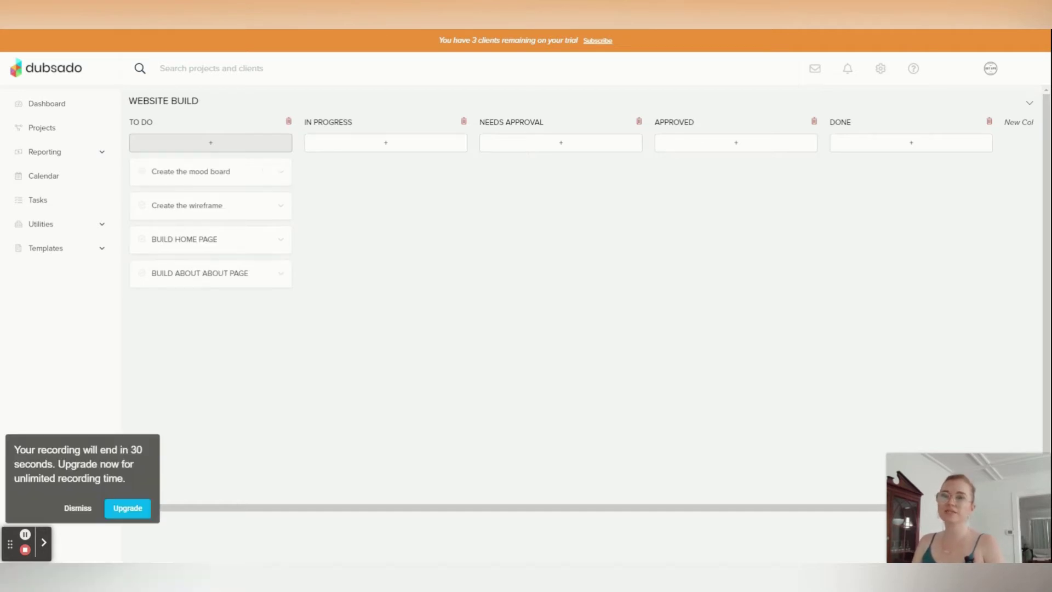
click(215, 147)
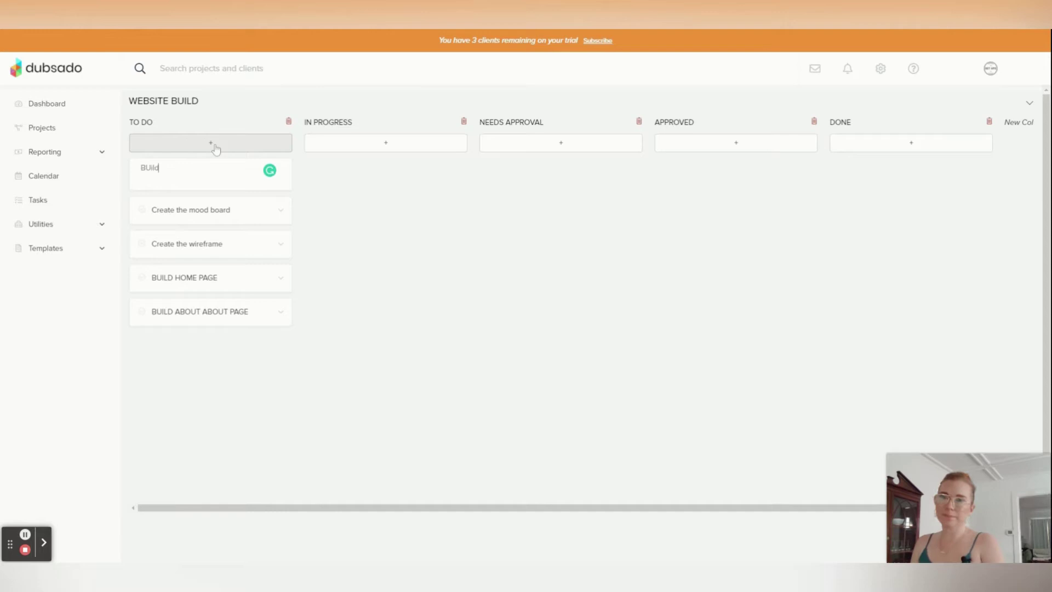
text(BUild)
key(BackSpace)
key(BackSpace)
key(BackSpace)
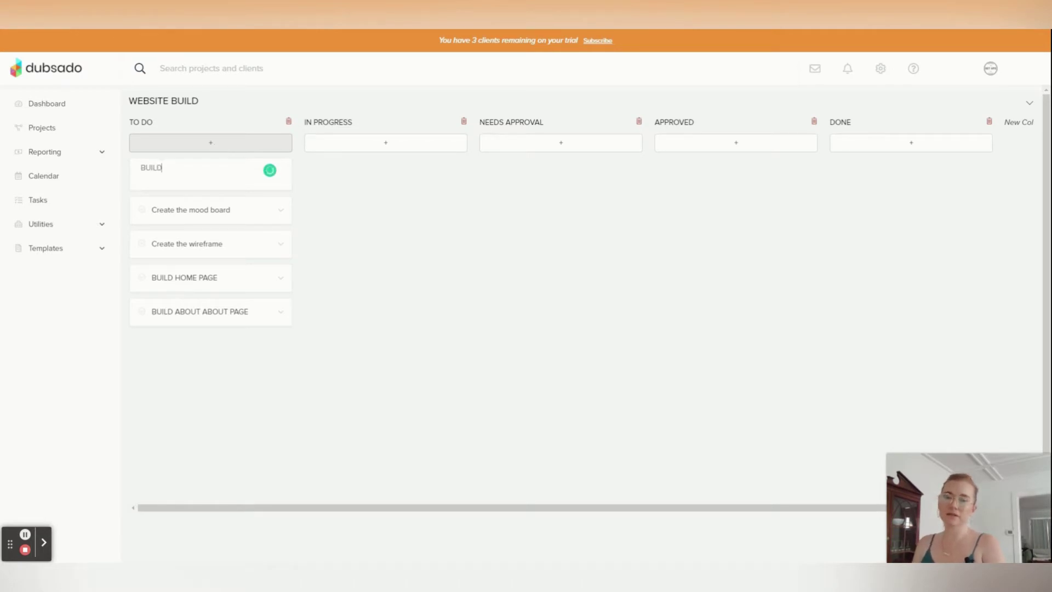
text(ILD CONTACT PAGE)
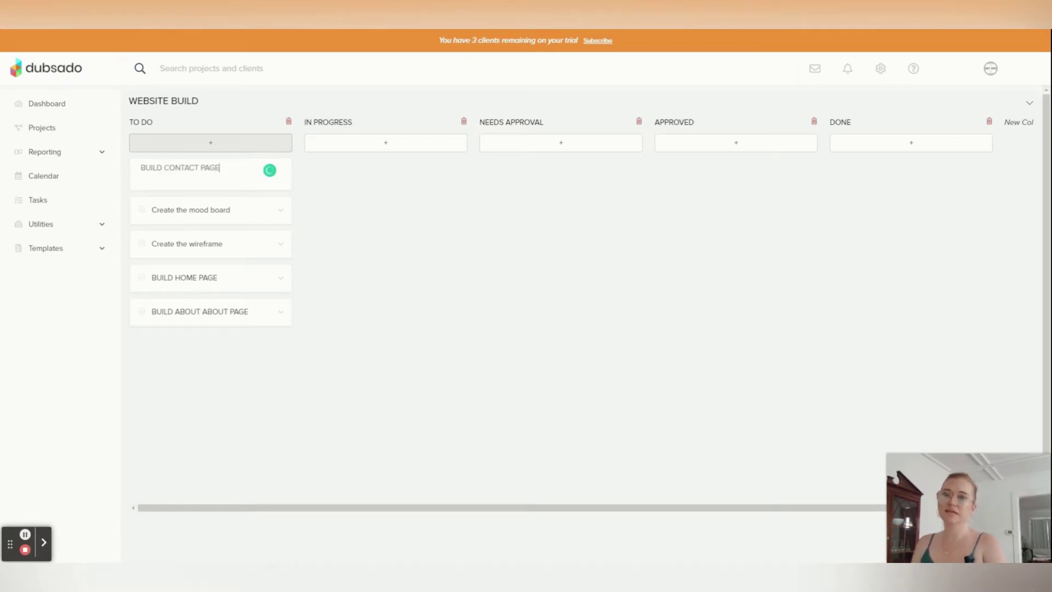
key(Return)
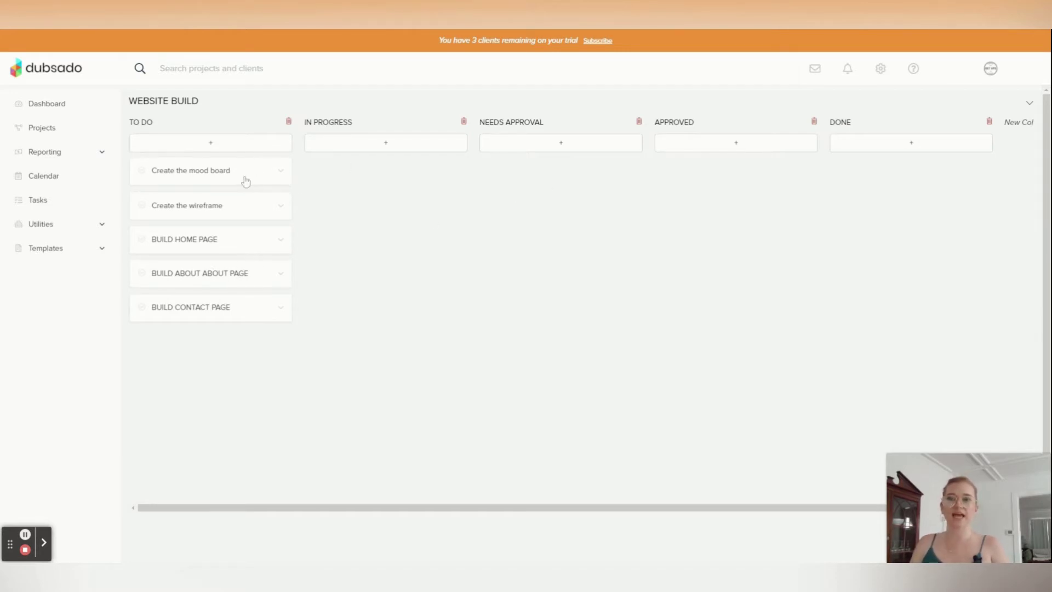
Move Create the mood board to IN PROGRESS, view and cancel its details, then drag it back to TO DO
drag(196, 178, 364, 167)
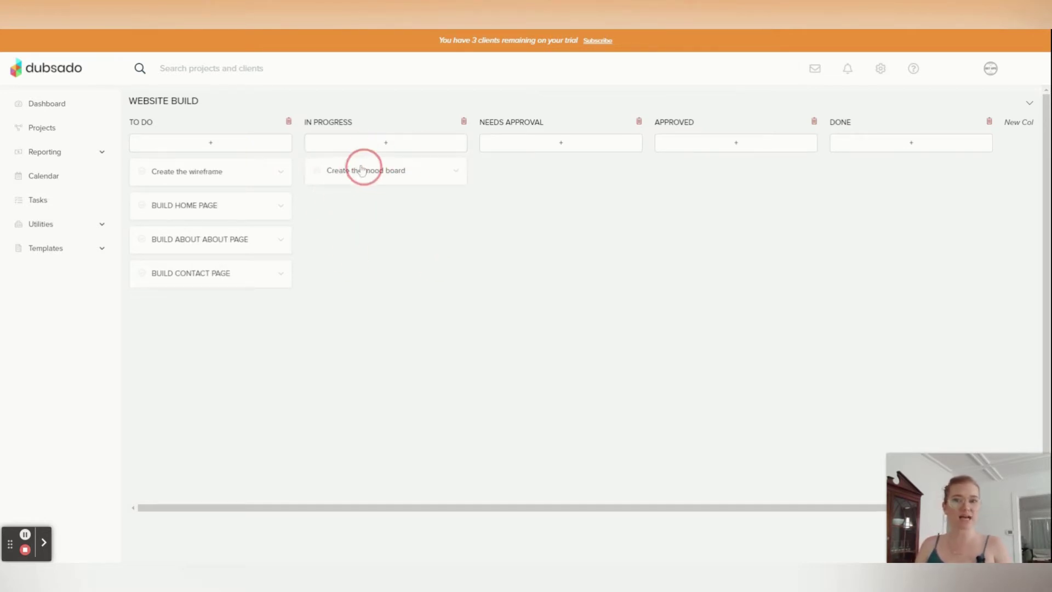
click(358, 171)
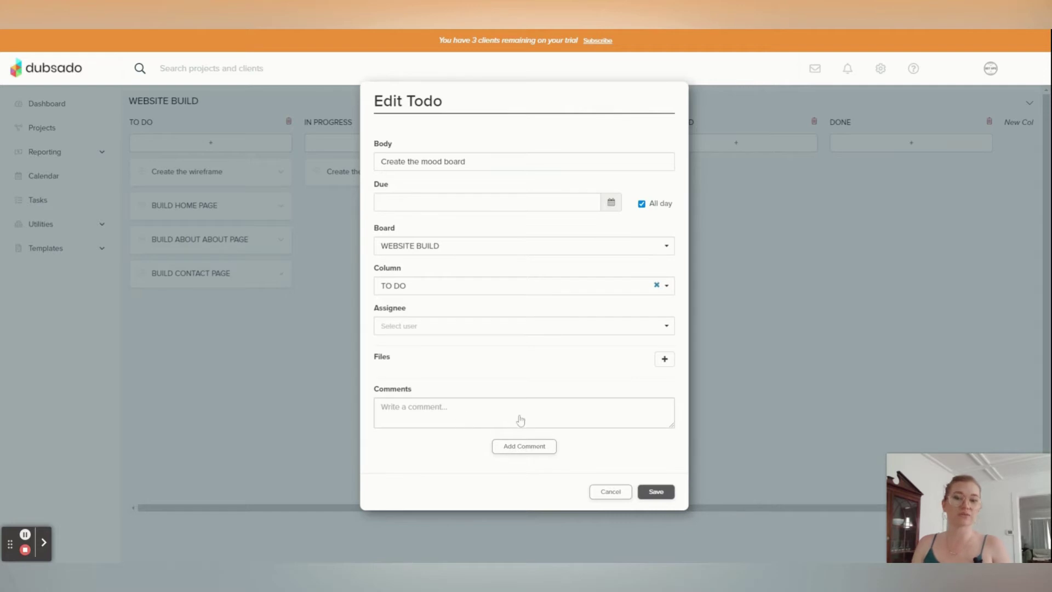
click(607, 492)
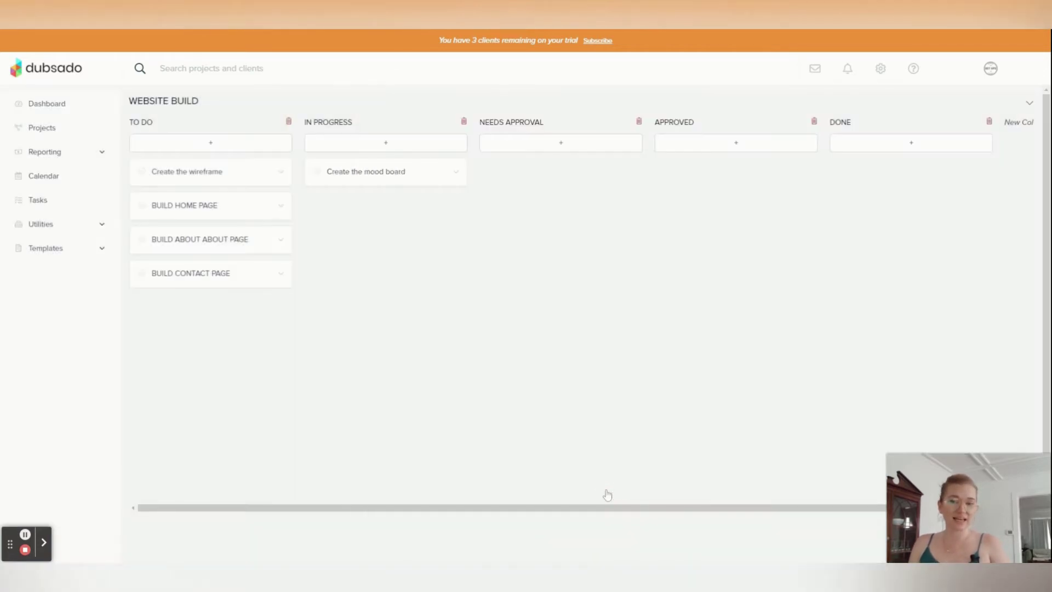
drag(378, 171, 235, 176)
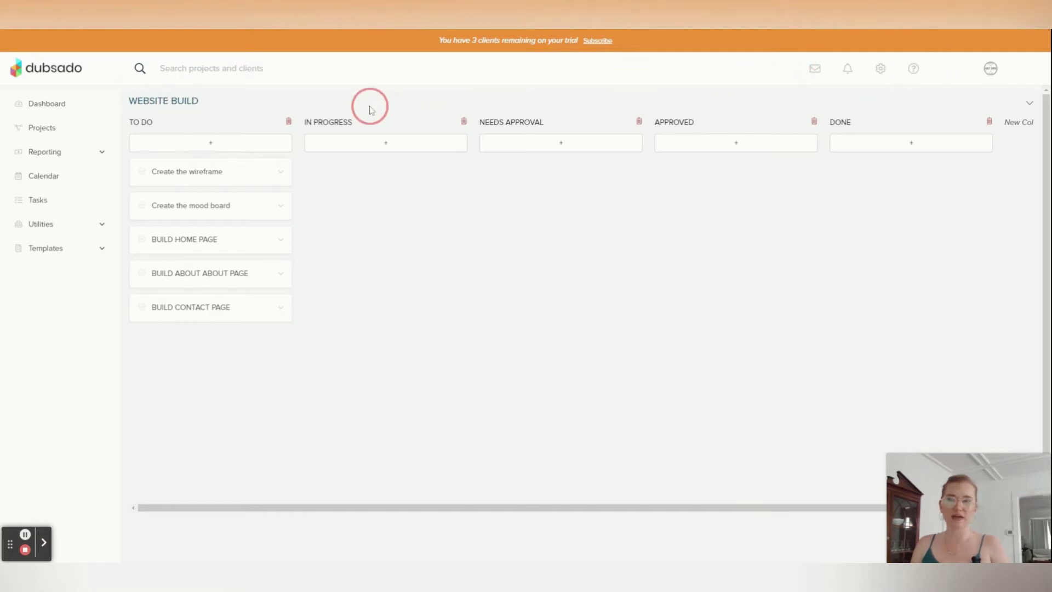
Attach the WEBSITE BUILD board to the Sample Job Name project and drag Create the wireframe into NEEDS APPROVAL
click(34, 127)
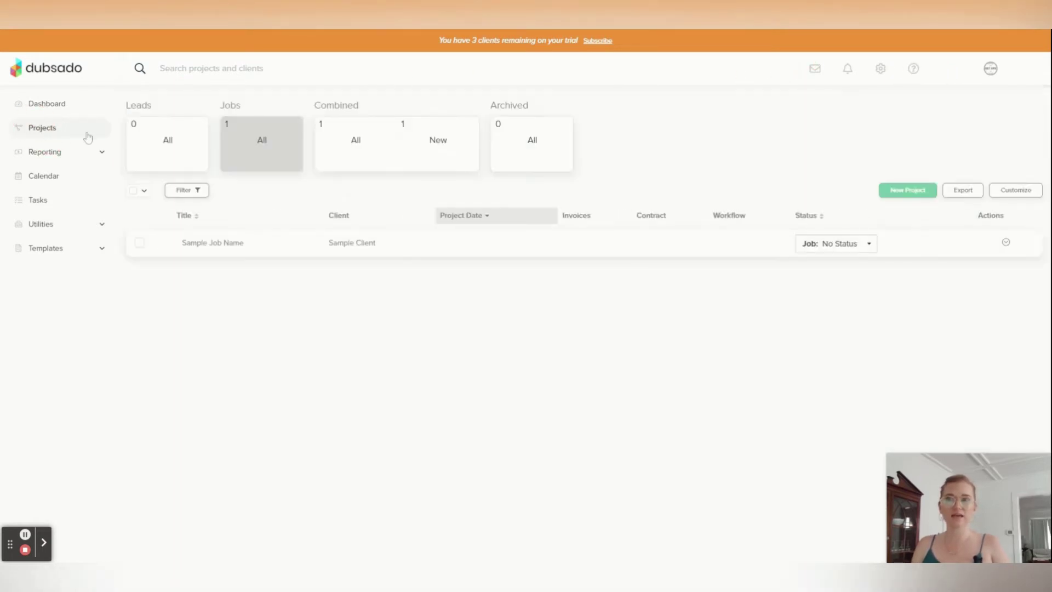
click(212, 251)
click(815, 110)
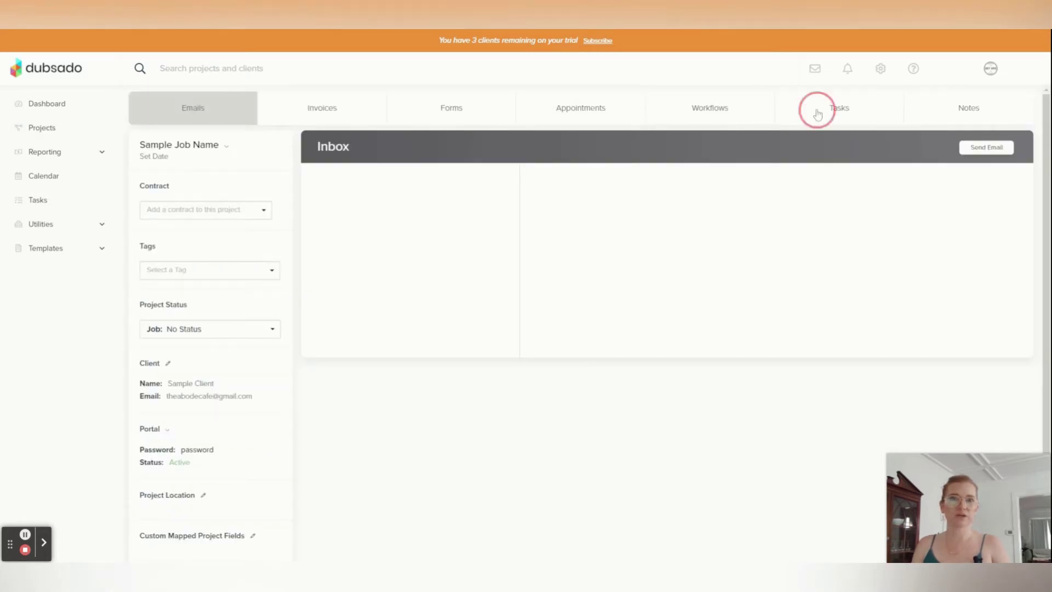
click(709, 178)
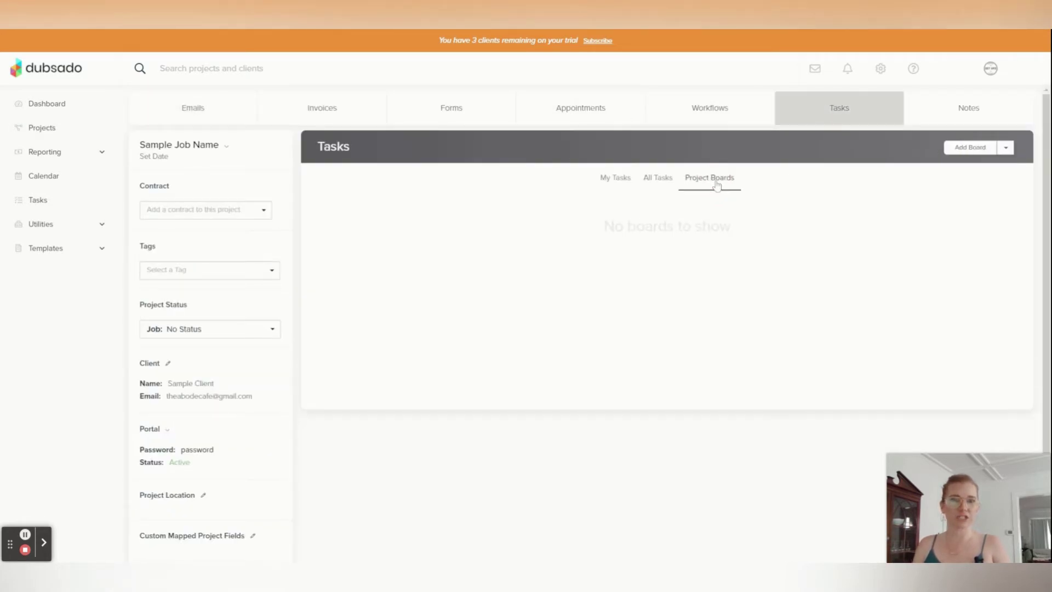
click(1007, 150)
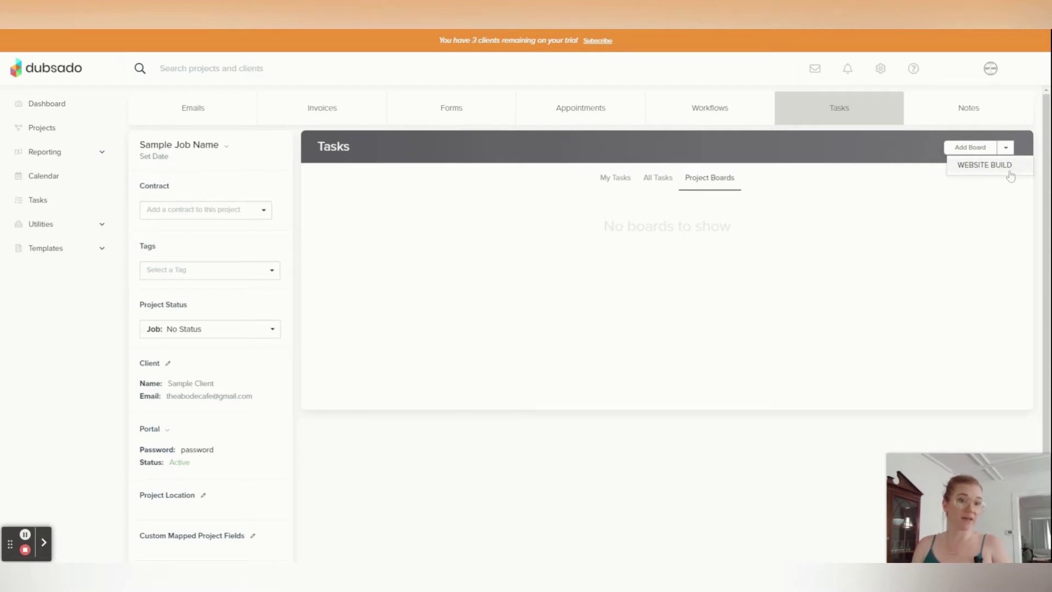
click(1008, 166)
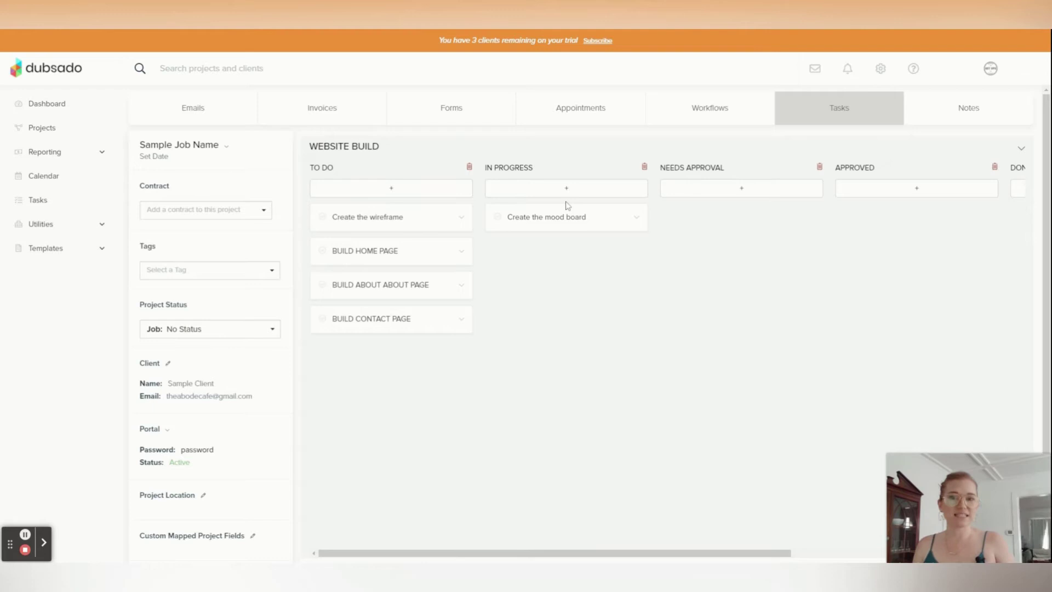
drag(550, 223, 733, 214)
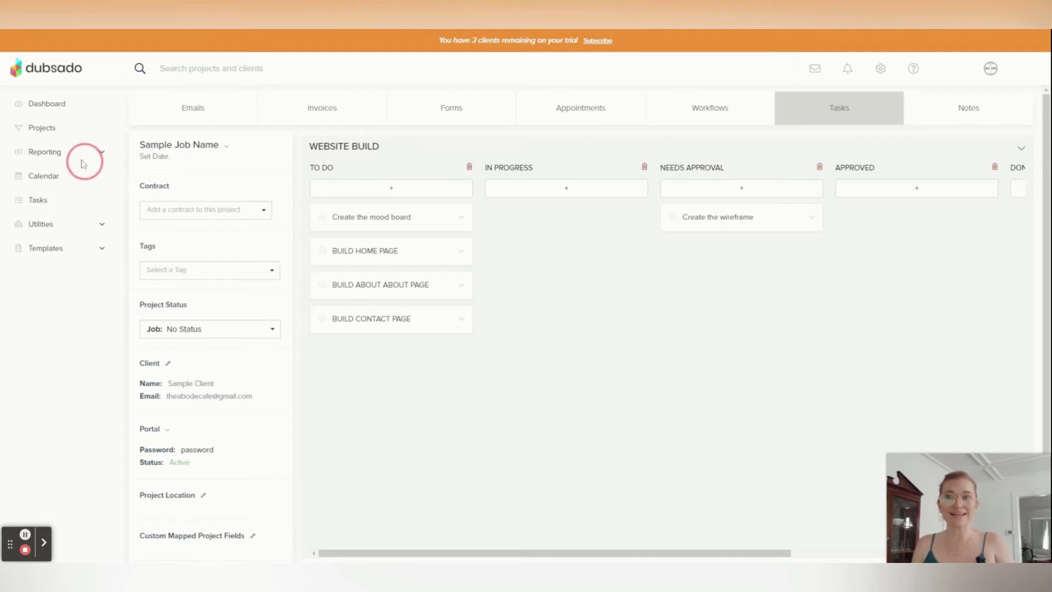
With Boards set to All Boards, open the project's WEBSITE BUILD board and its mood board card
click(38, 201)
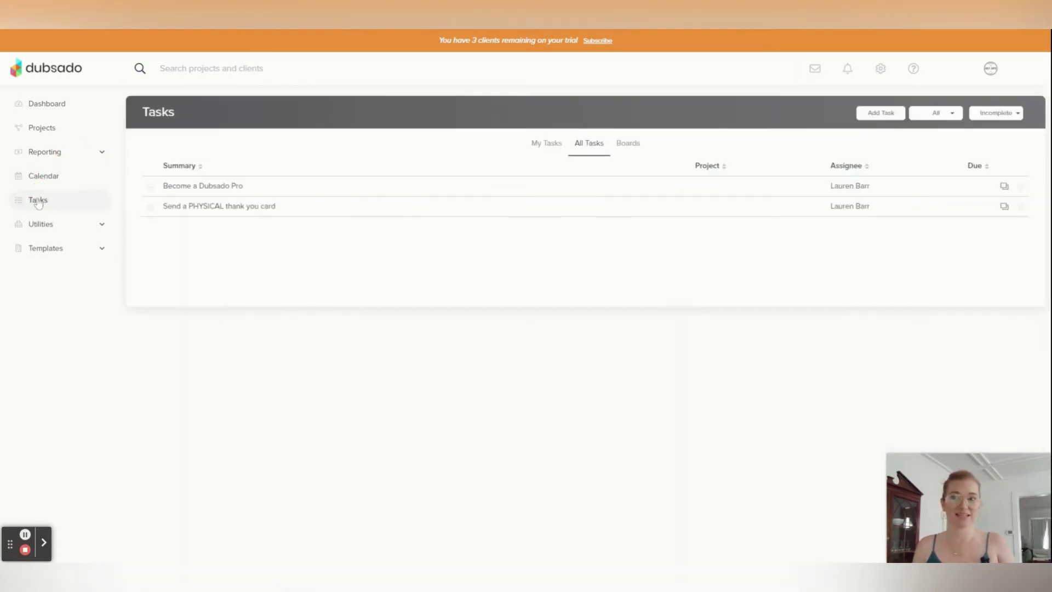
click(636, 143)
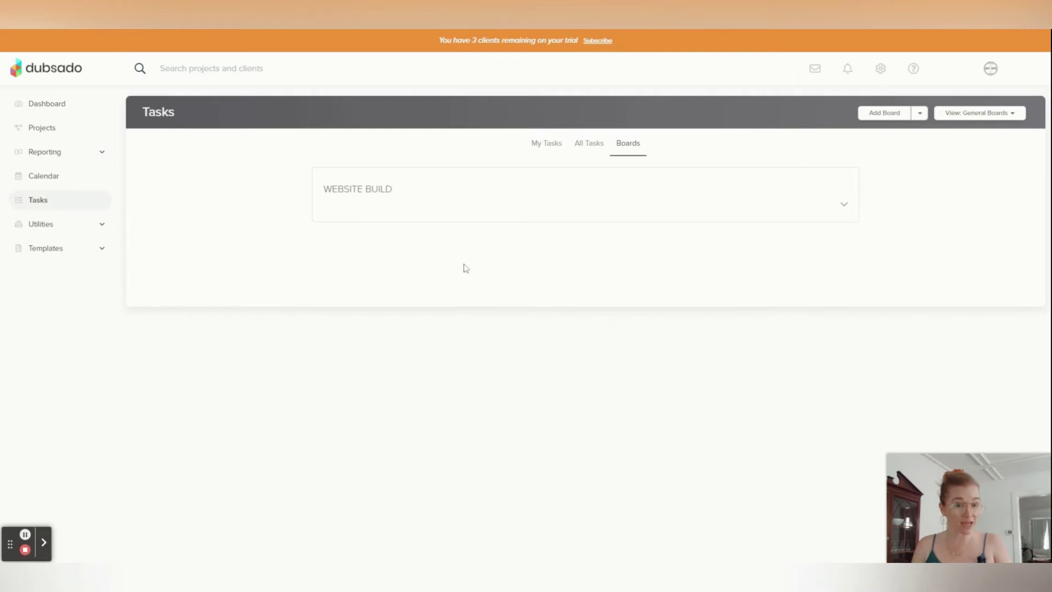
click(970, 117)
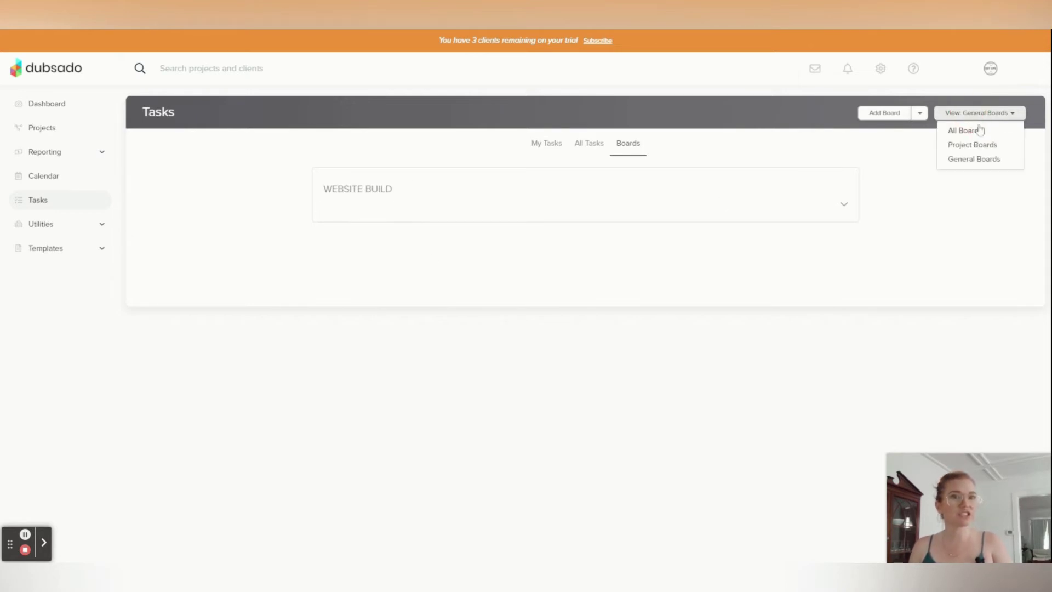
click(1002, 133)
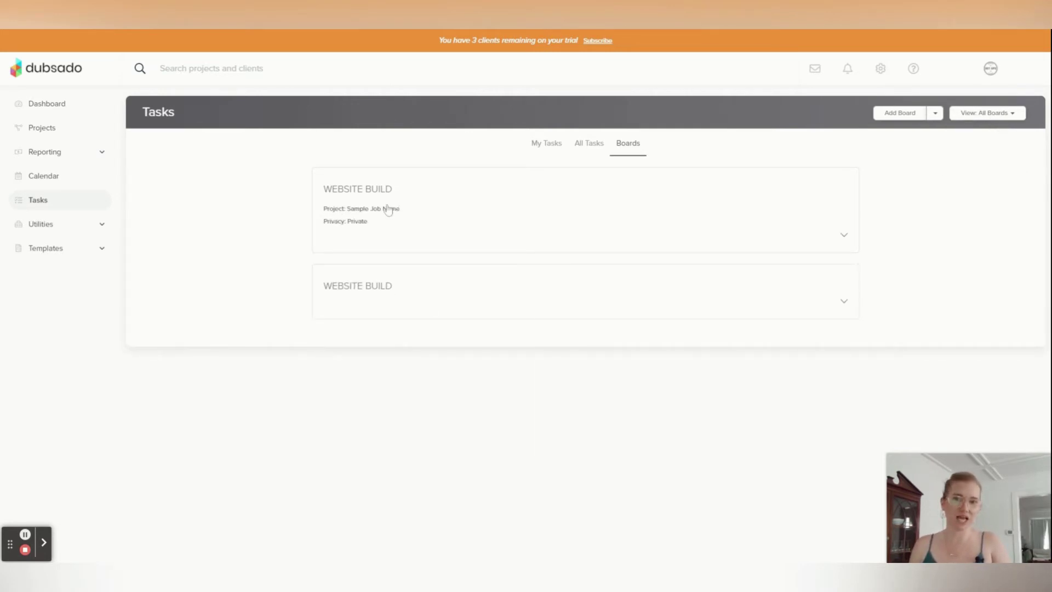
click(358, 219)
click(353, 217)
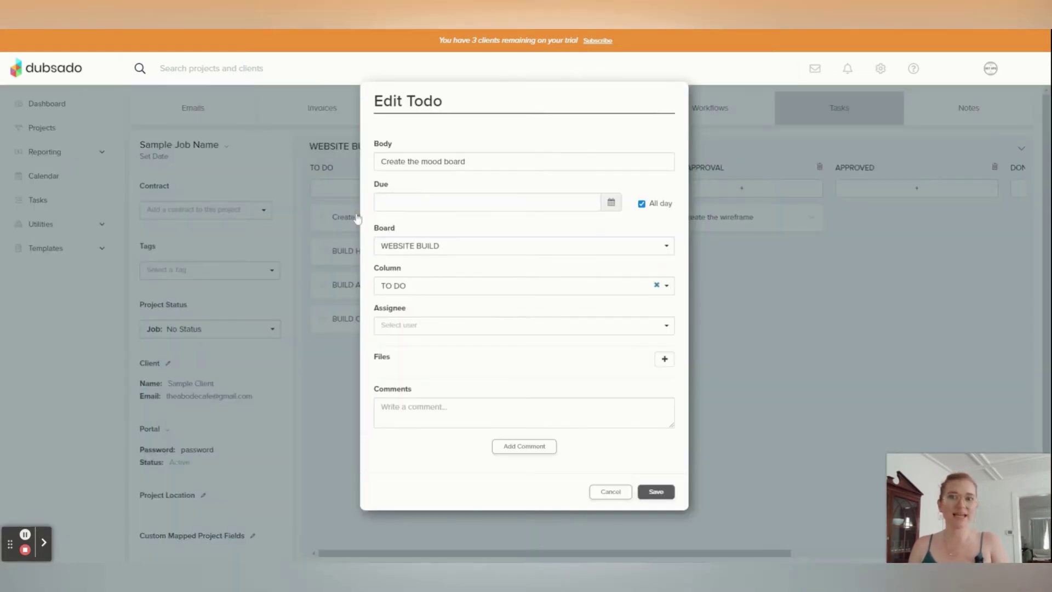
Close the card and set the WEBSITE BUILD board's privacy to Client Portal, then save
click(609, 492)
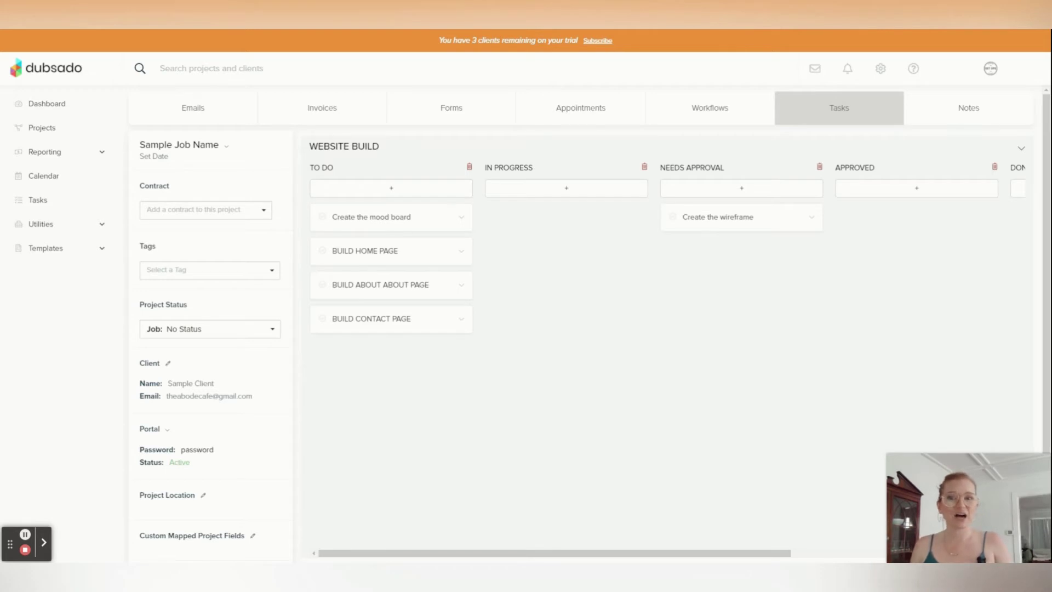
scroll(894, 269, right, 3)
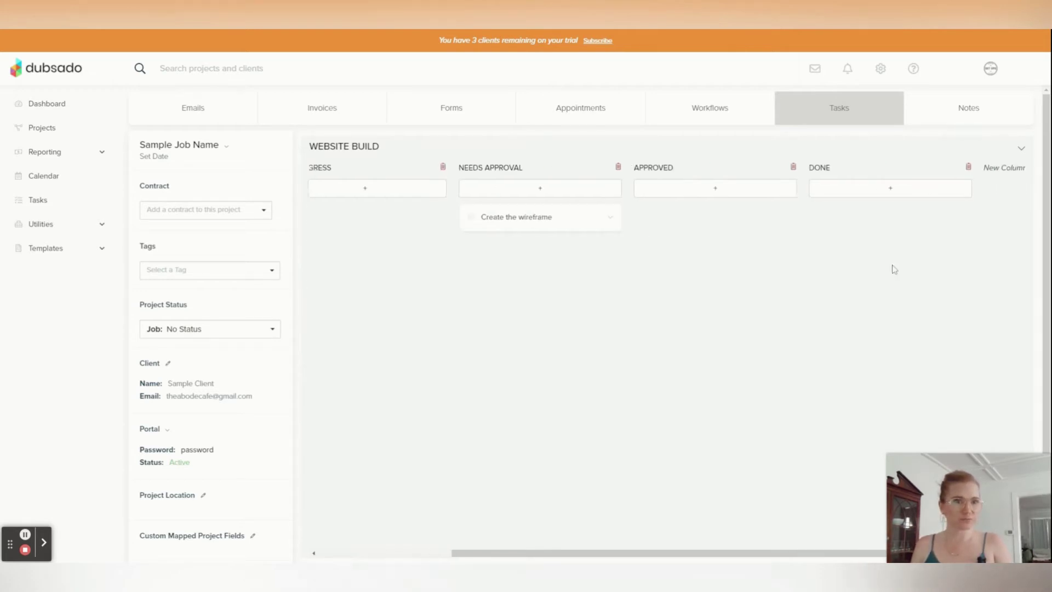
click(1021, 149)
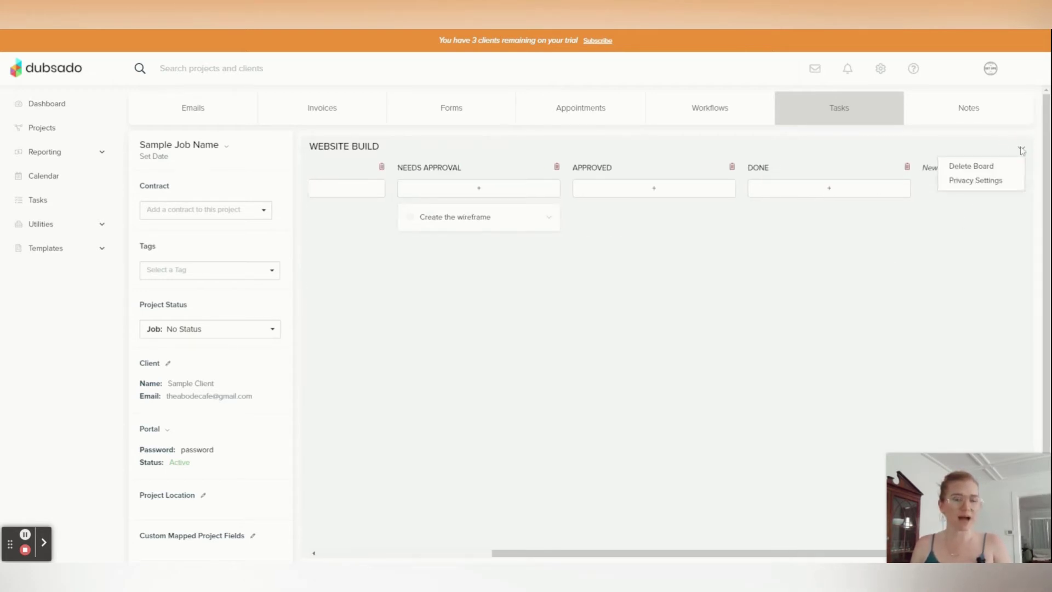
click(1017, 181)
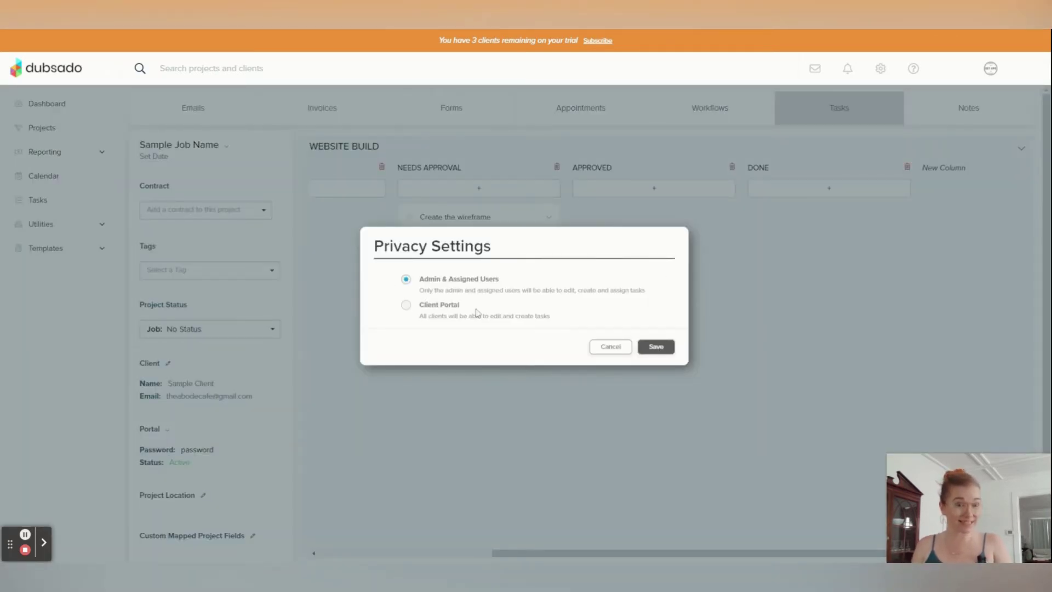
click(440, 309)
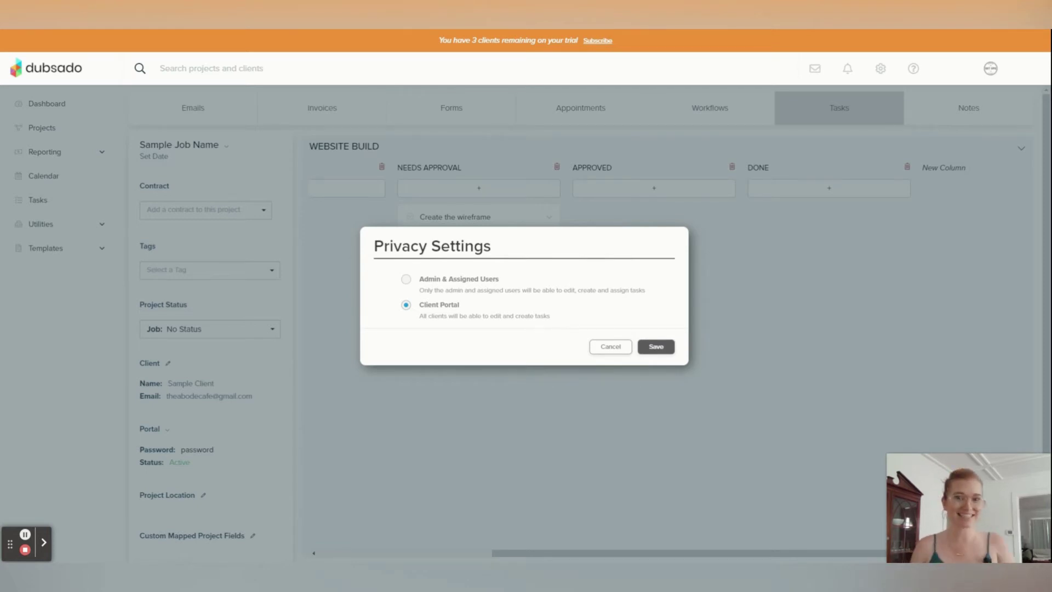
click(657, 344)
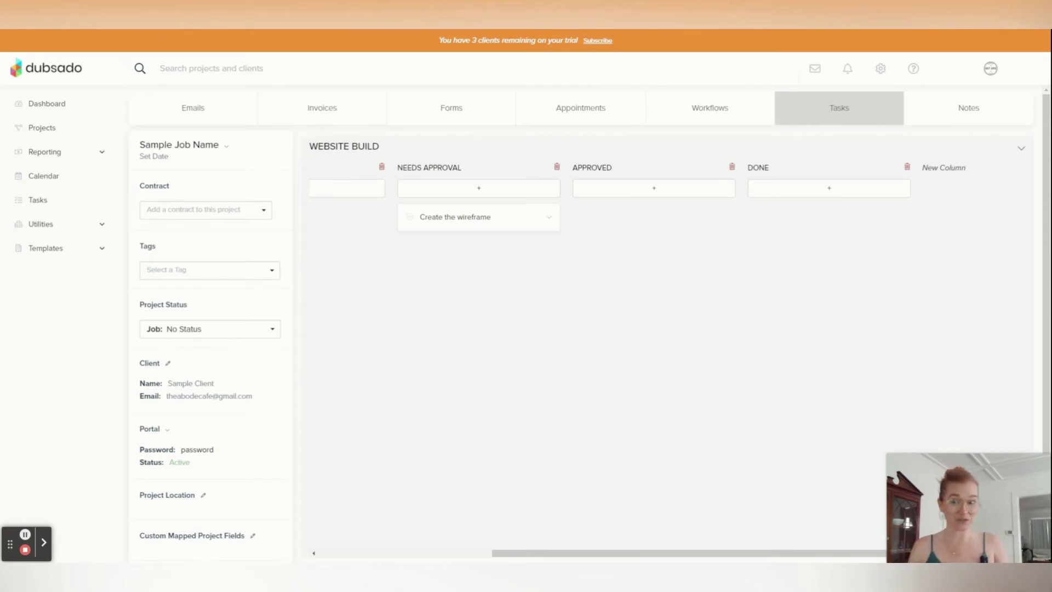
scroll(657, 329, left, 5)
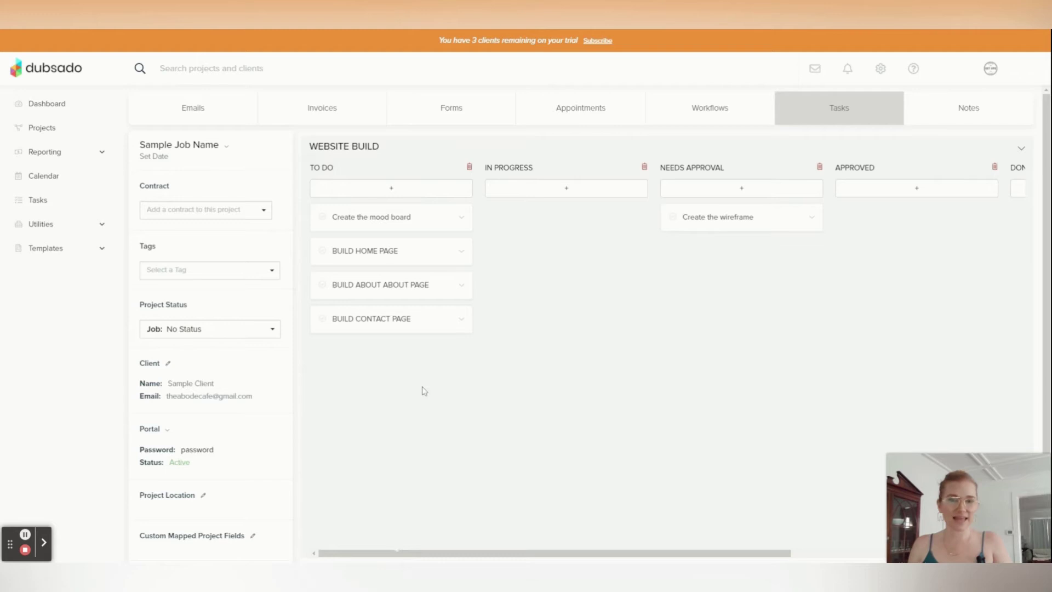
View the client's portal and sign in with the portal password
click(168, 432)
click(196, 445)
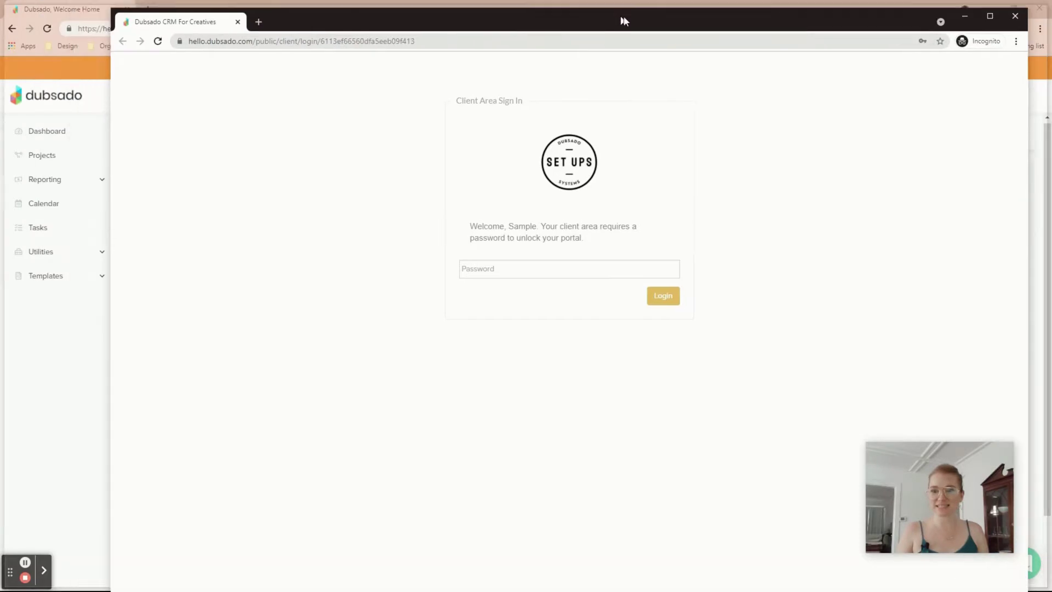
drag(621, 14, 589, 12)
click(432, 267)
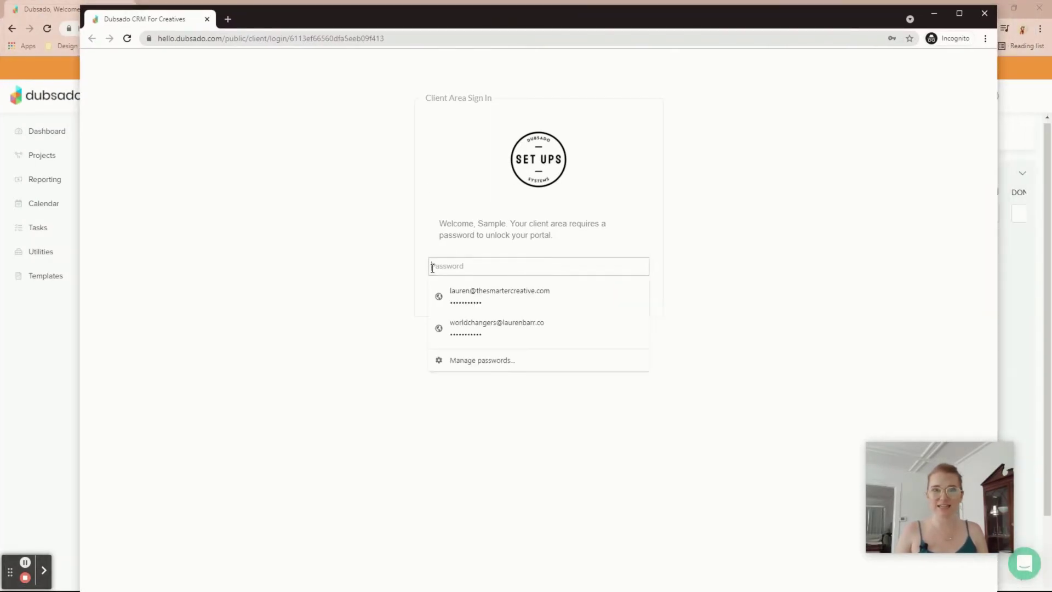
text(passwo)
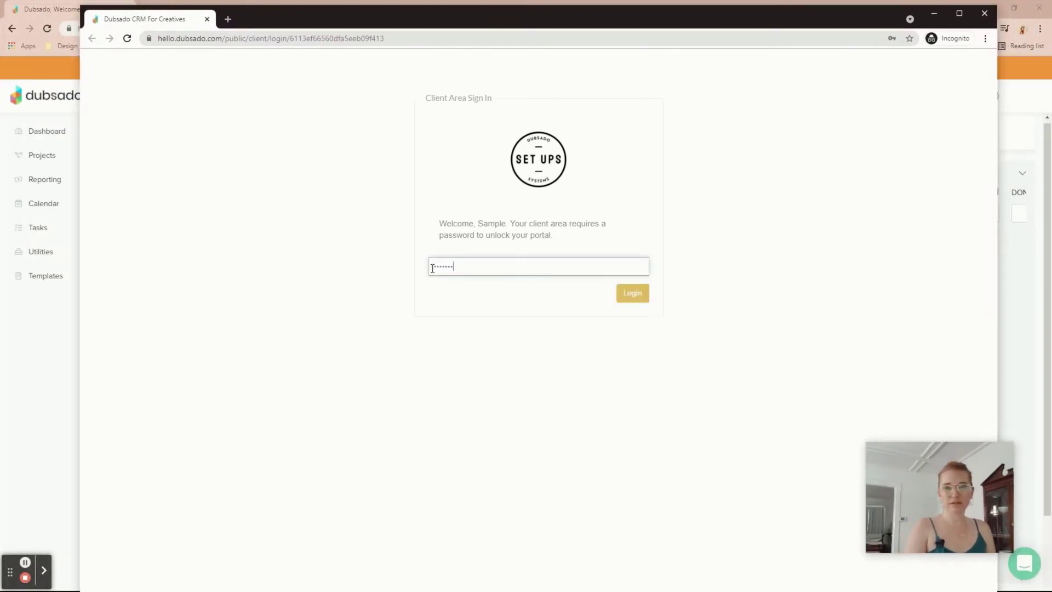
text(rd)
key(Return)
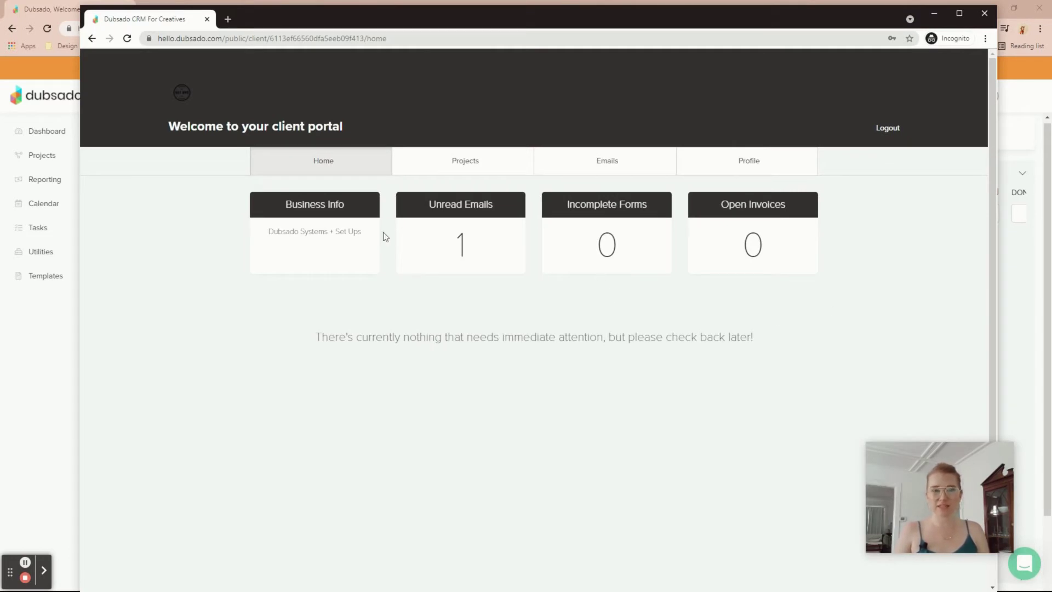
Open the WEBSITE BUILD board from the portal's Projects page
click(457, 167)
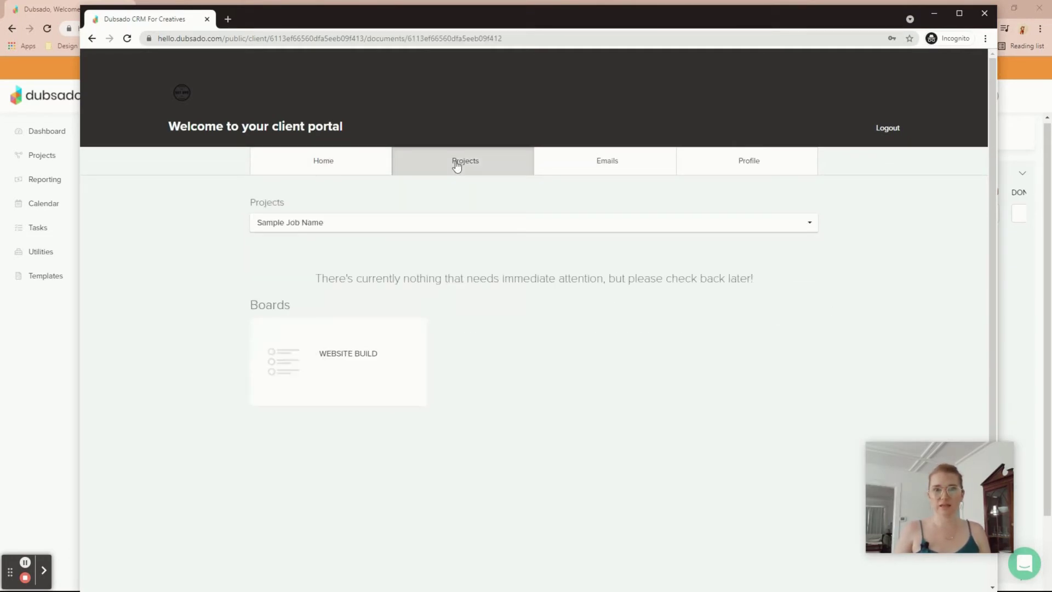
click(313, 161)
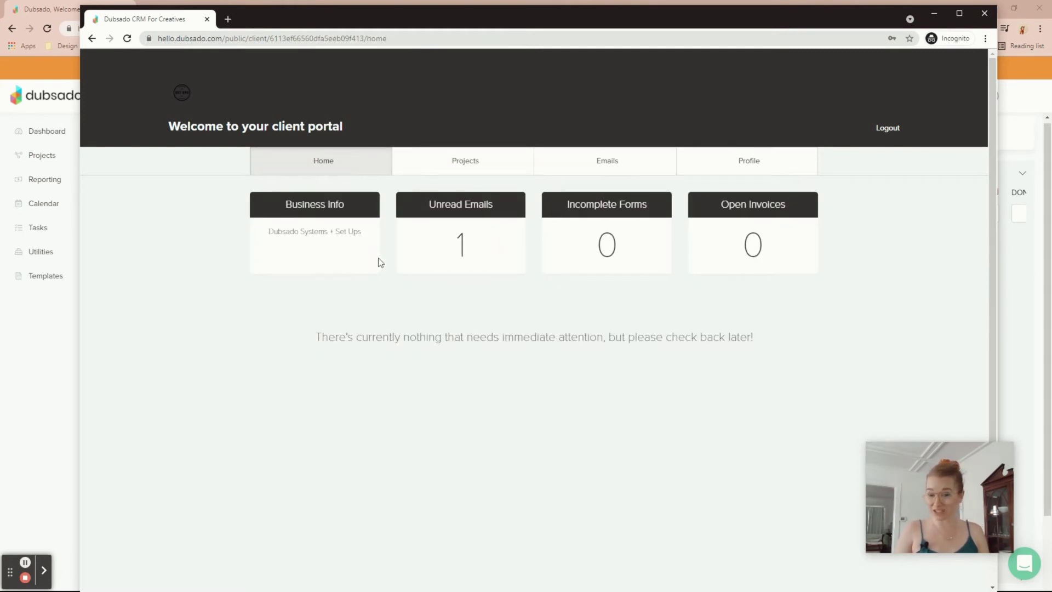
click(498, 172)
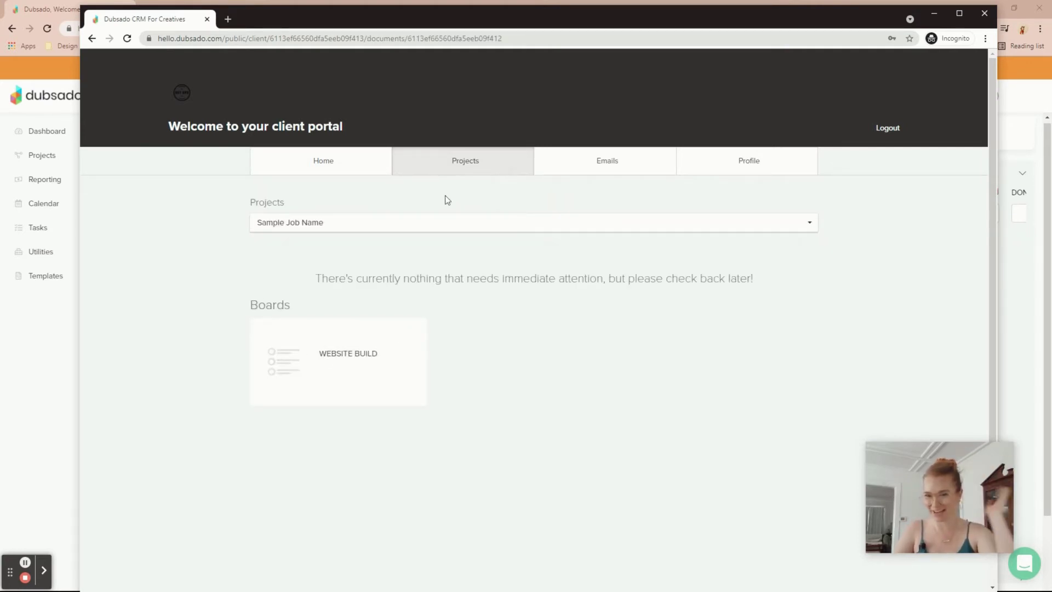
click(349, 382)
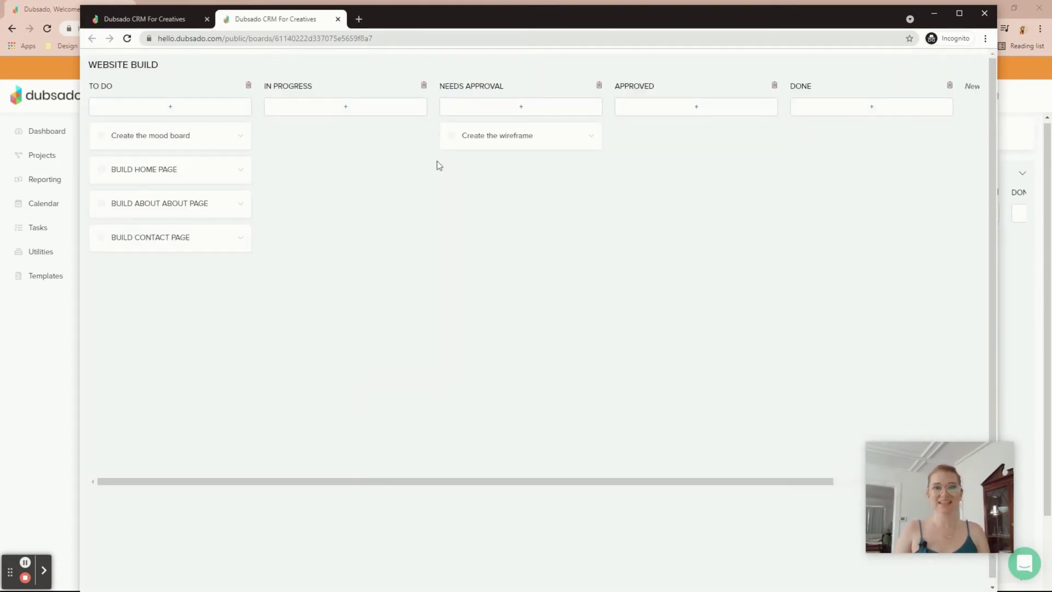
Post the comment "Sorry about that!" on the Create the wireframe task
click(495, 141)
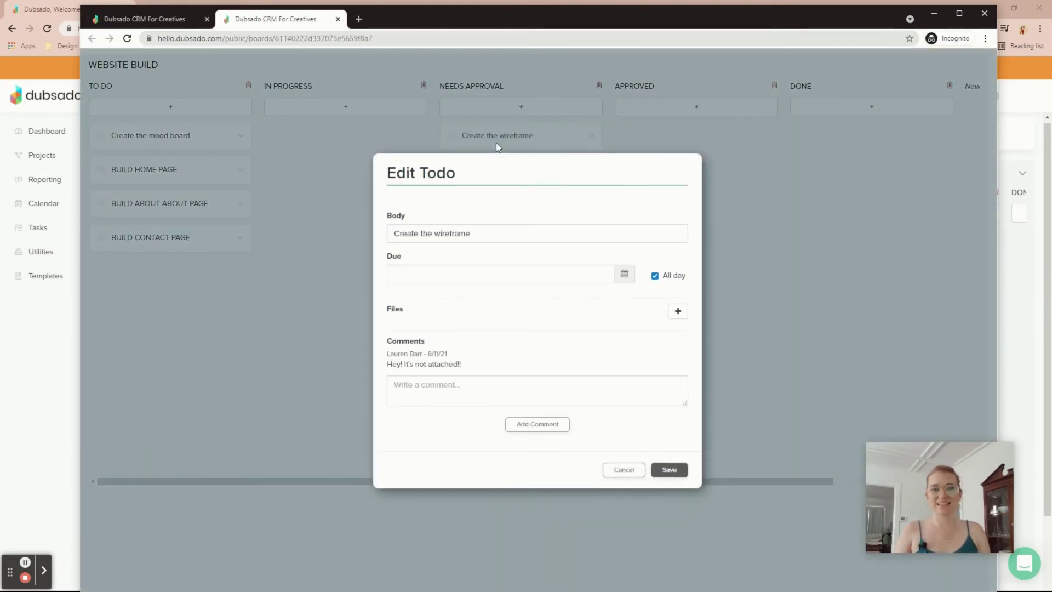
click(446, 391)
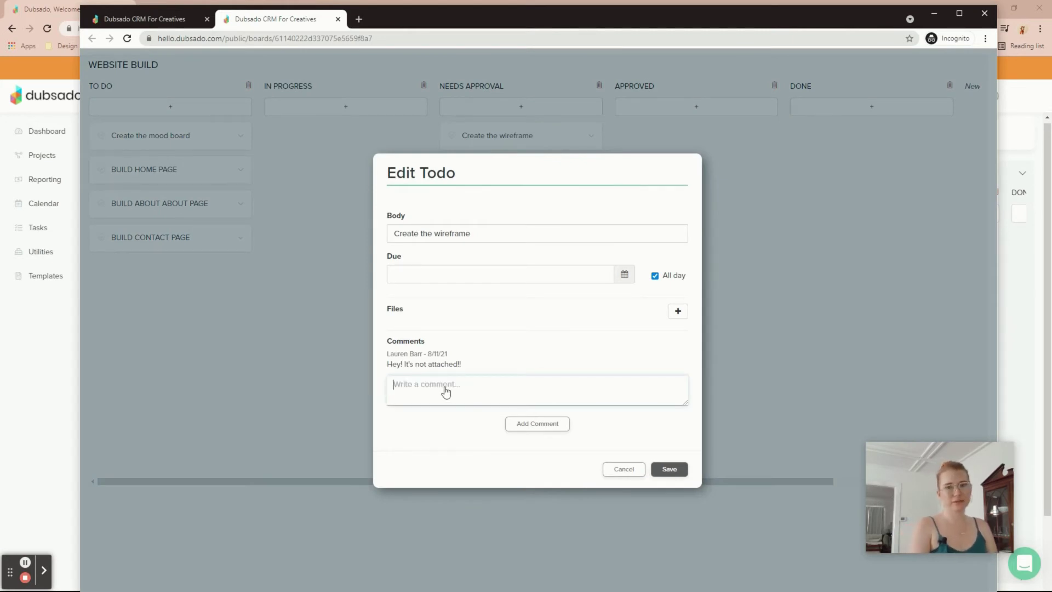
text(Opps sorr)
key(BackSpace)
key(BackSpace)
key(BackSpace)
key(BackSpace)
key(BackSpace)
key(BackSpace)
key(BackSpace)
key(BackSpace)
key(BackSpace)
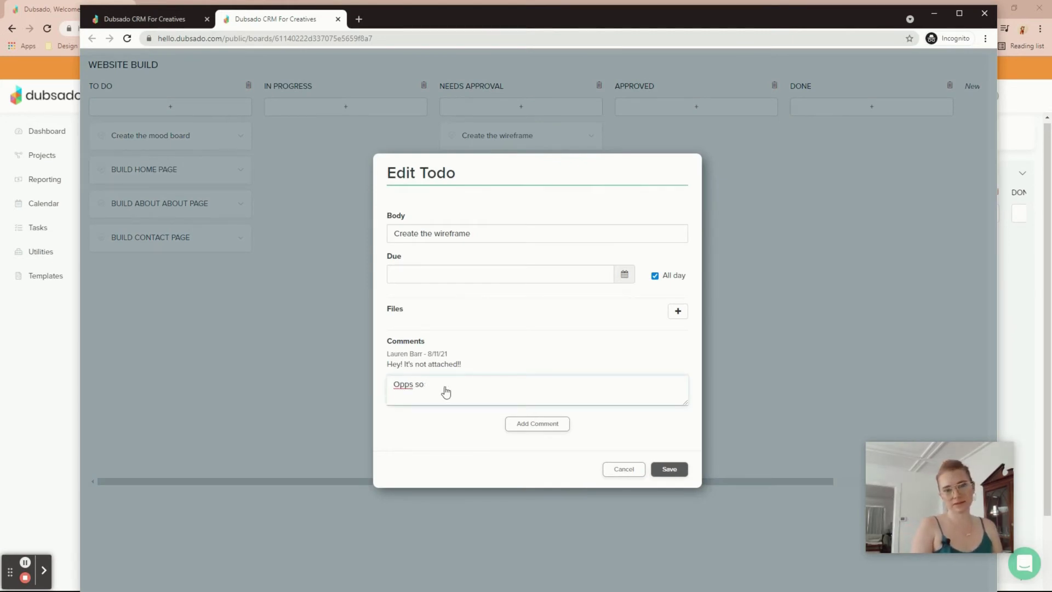
text(Sorry about that!)
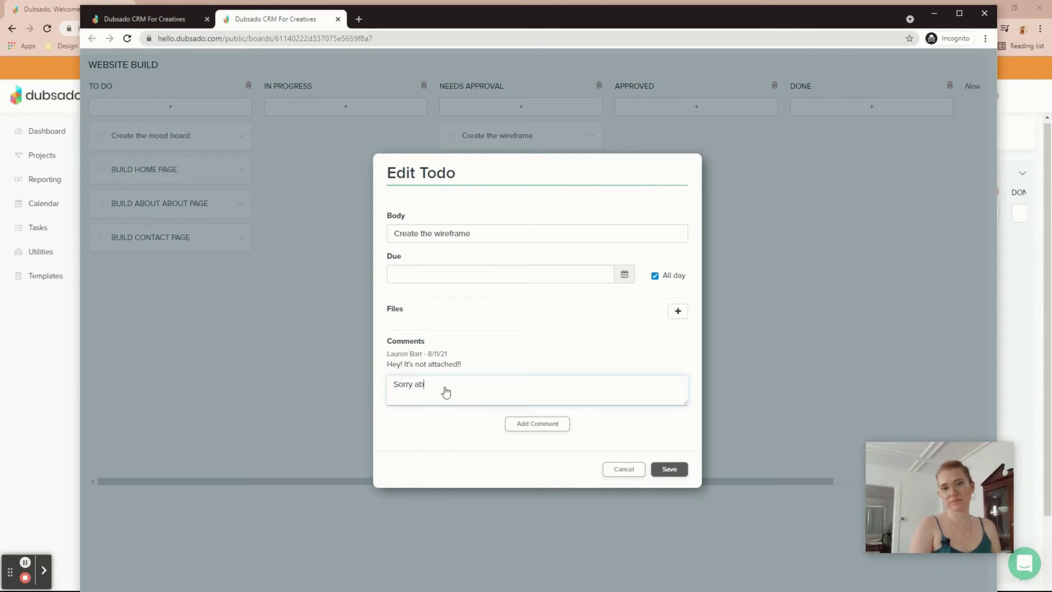
key(Return)
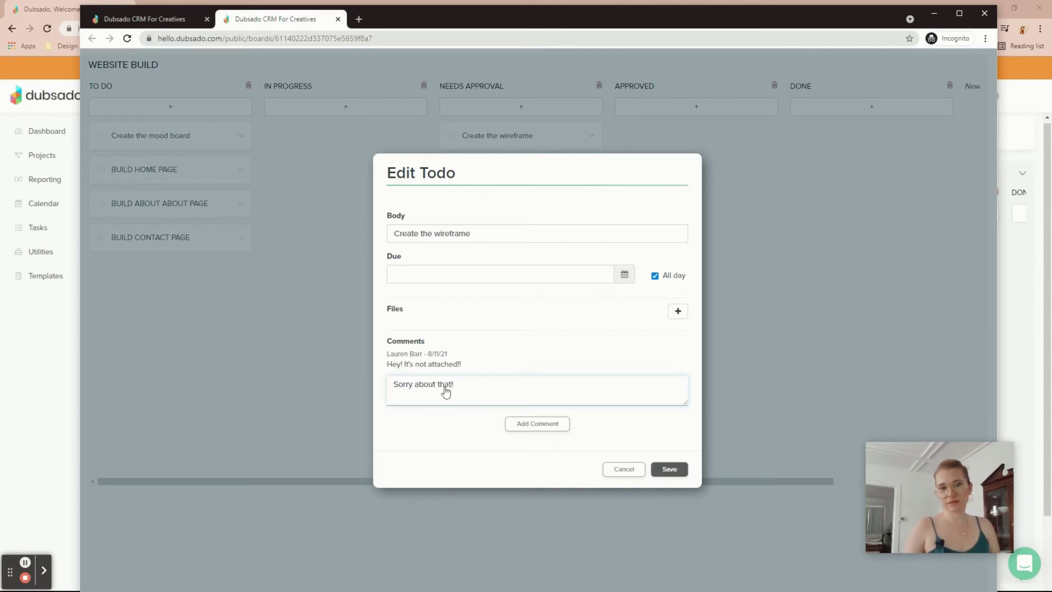
click(534, 424)
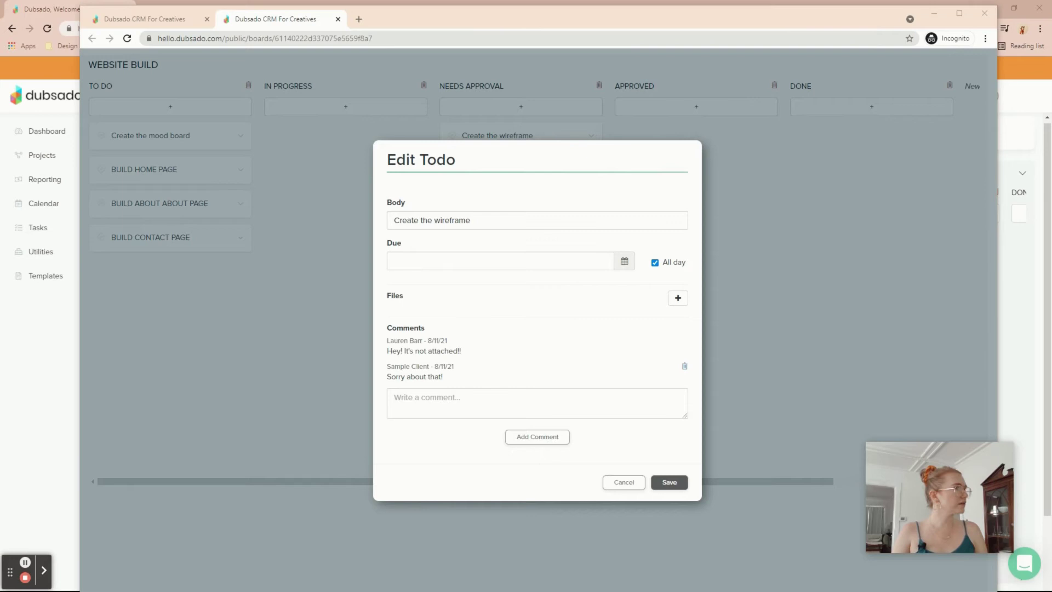
Attach Untitled document.edited.docx to the task, save it, and close the client window
drag(406, 200, 680, 303)
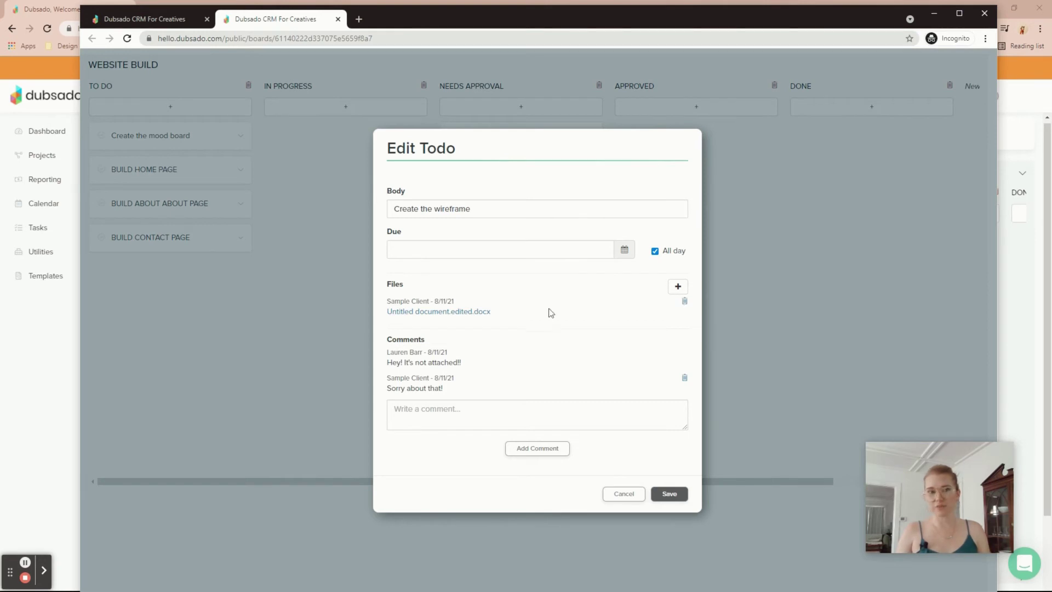
click(670, 494)
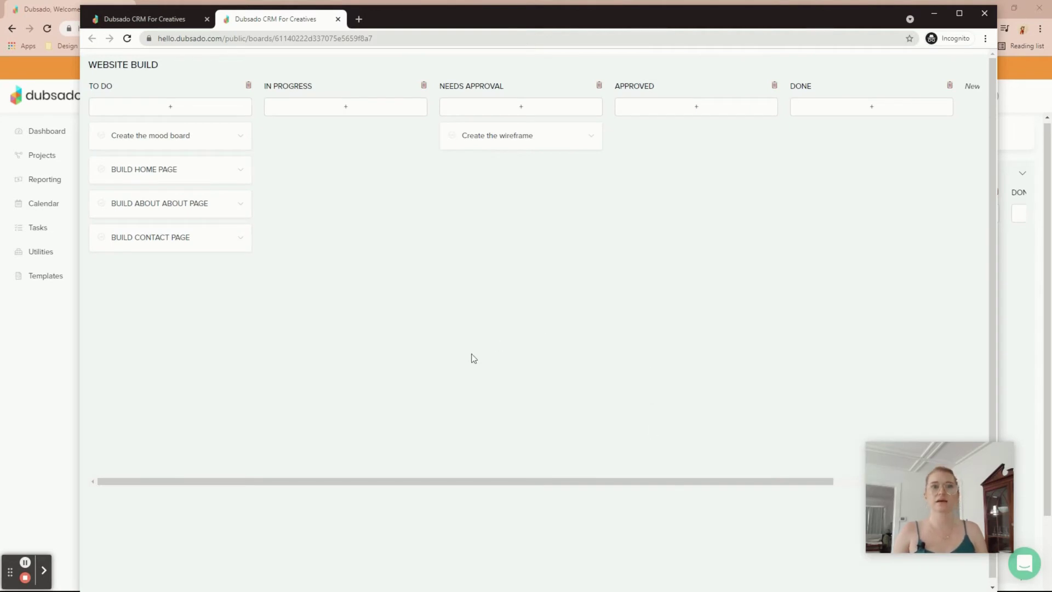
key(ctrl+shift+w)
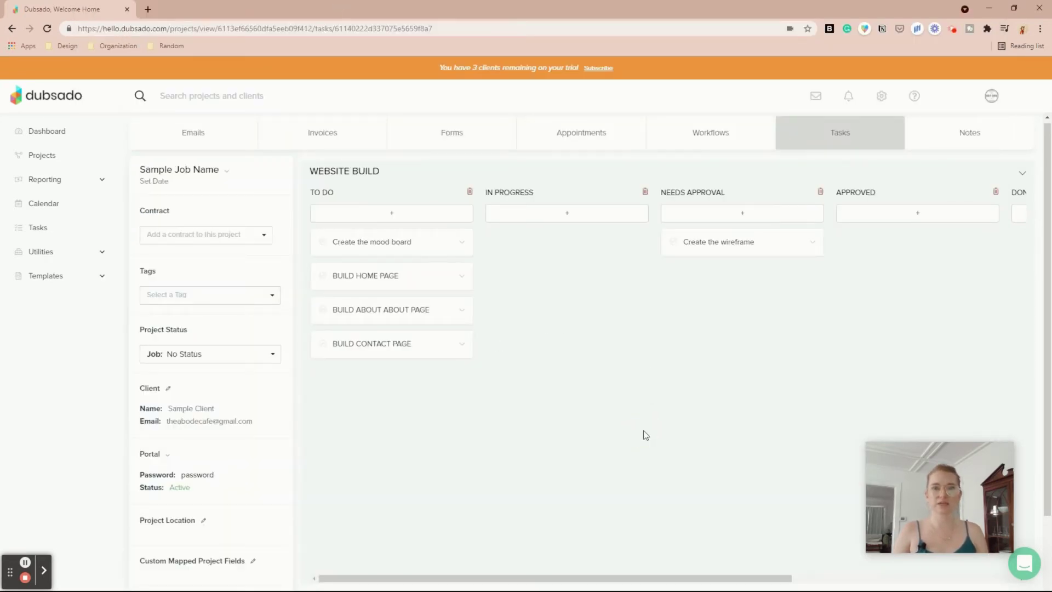
Confirm the client's comment and docx on Create the wireframe as admin, then check notifications
click(711, 241)
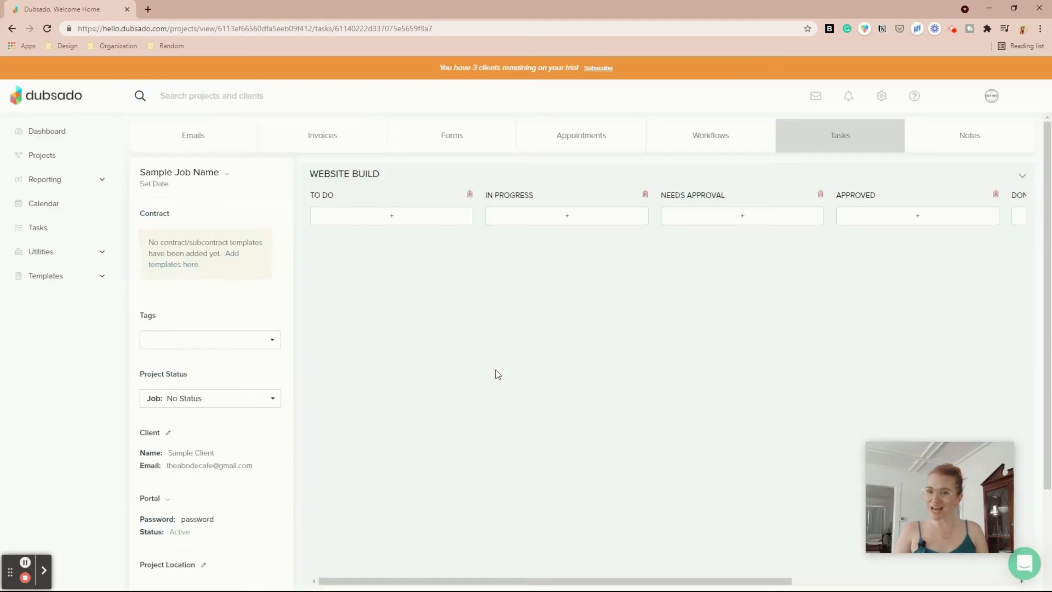
click(718, 246)
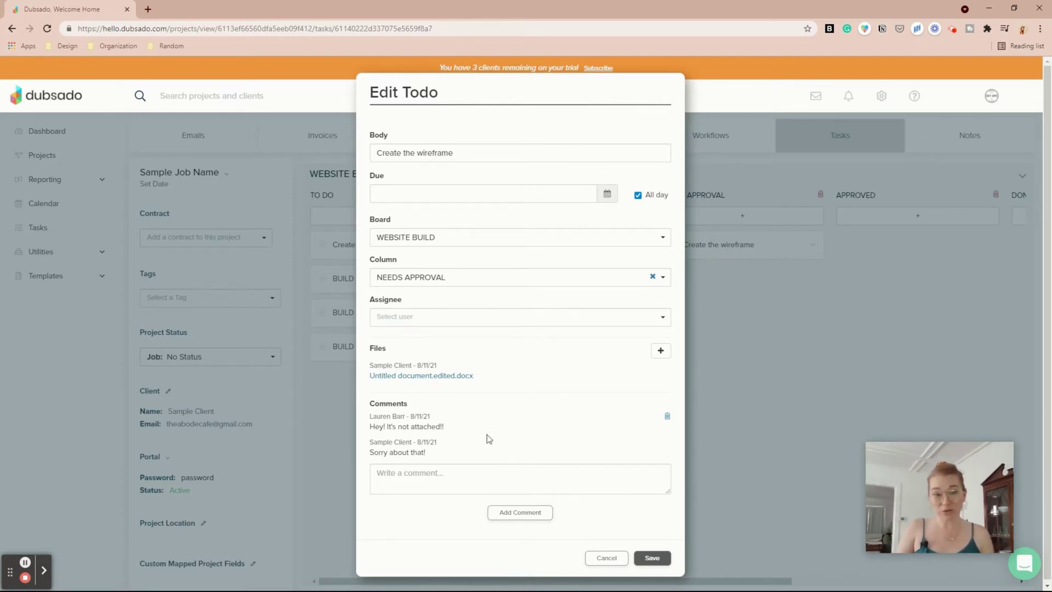
click(607, 558)
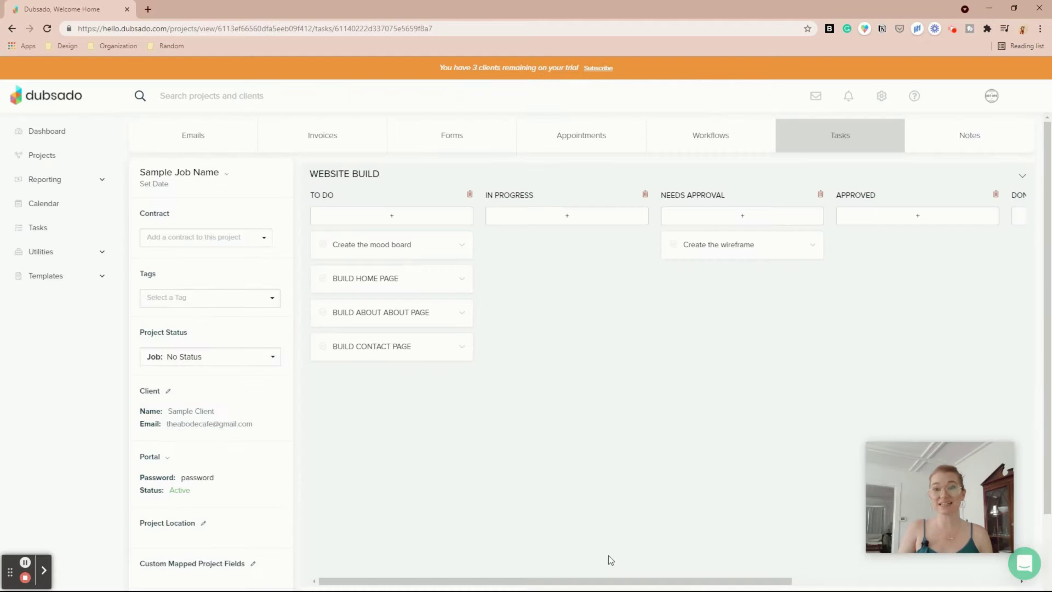
click(857, 102)
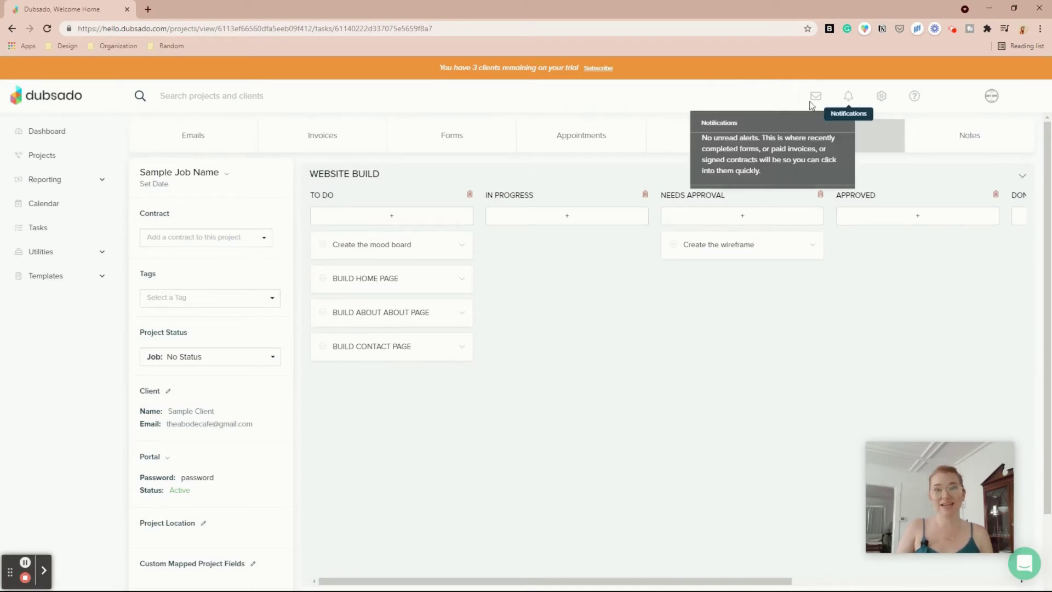
Dismiss the Notifications panel to return to the WEBSITE BUILD board
click(848, 99)
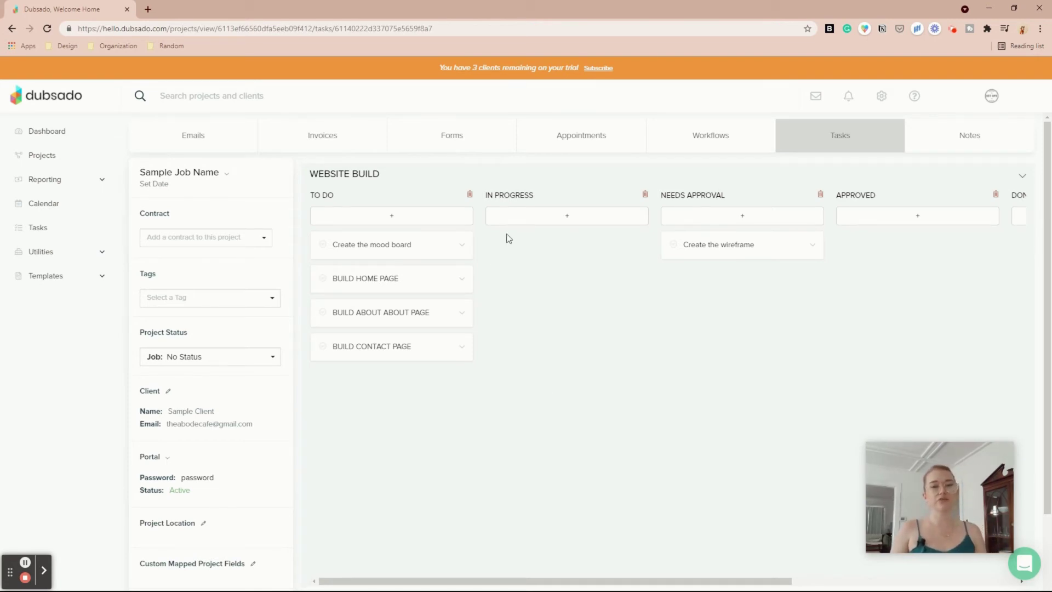
Move the Create the mood board card from TO DO into IN PROGRESS
click(378, 241)
drag(416, 246, 519, 243)
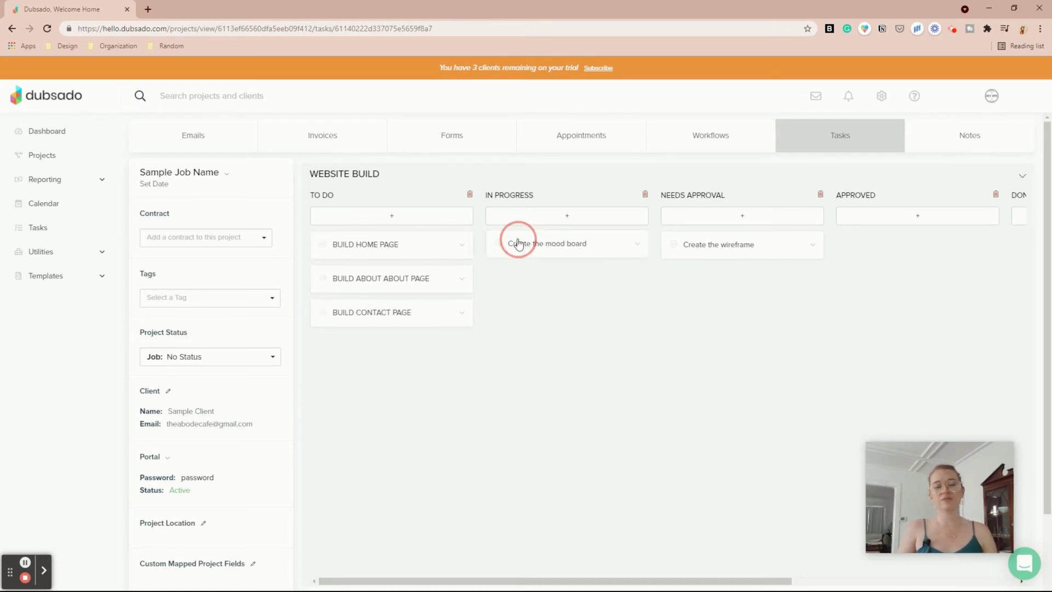